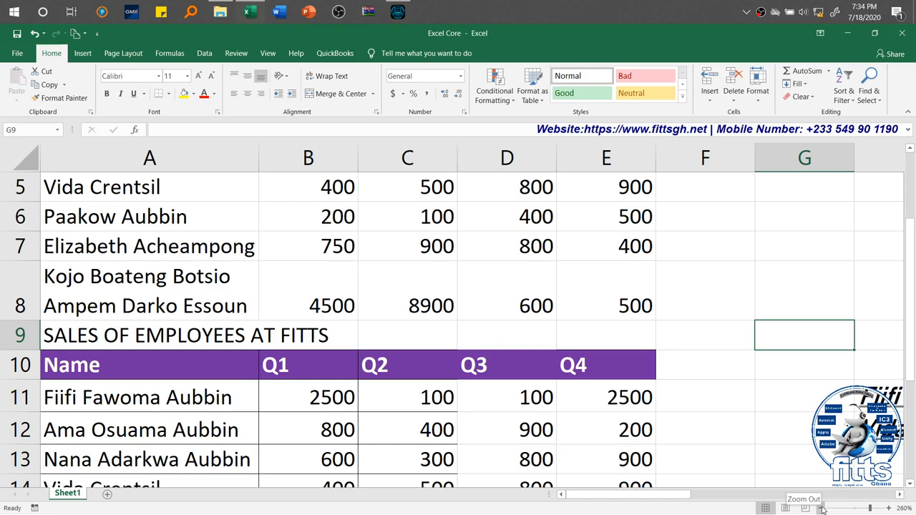
# Step: Delete the "Alignment Group" line under "Home Tab" in the yellow comment note, closing the gap it leaves
pyautogui.click(821, 509)
pyautogui.click(821, 508)
pyautogui.click(821, 509)
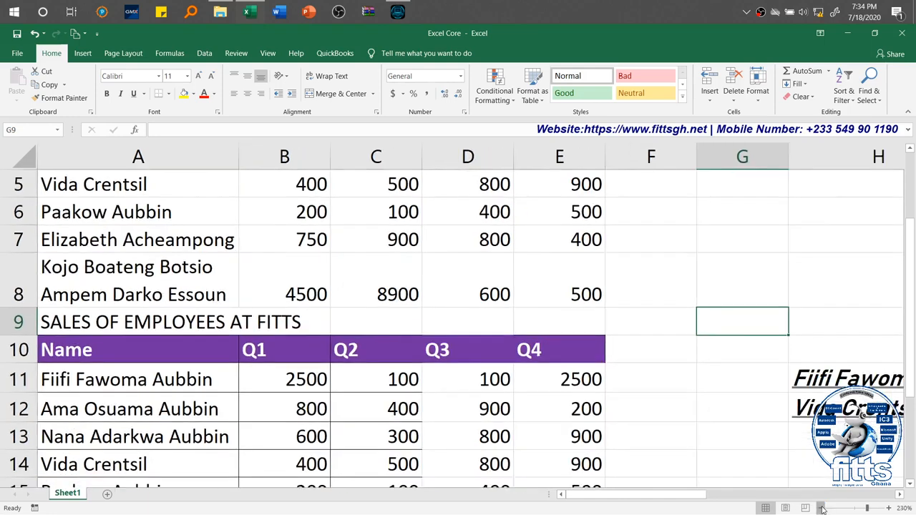
pyautogui.click(821, 508)
pyautogui.click(821, 508)
pyautogui.click(821, 508)
pyautogui.click(821, 509)
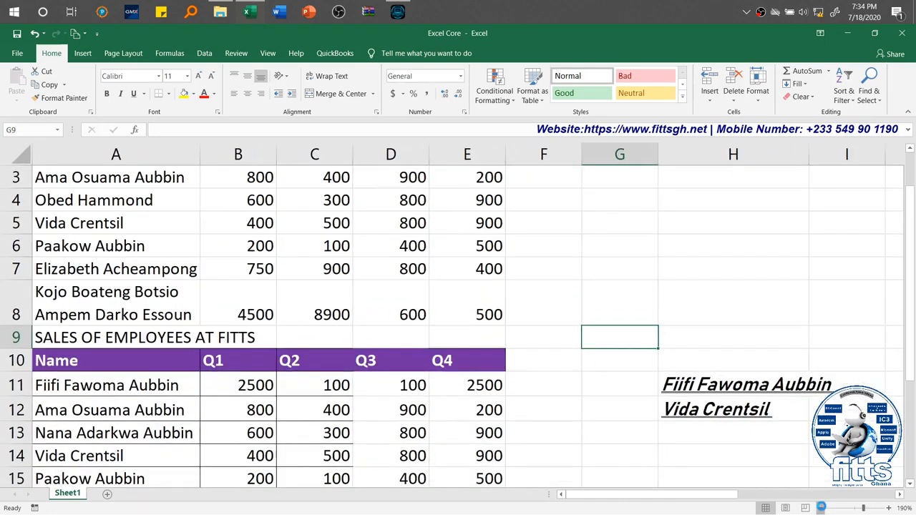
pyautogui.click(821, 508)
pyautogui.click(821, 508)
pyautogui.click(821, 508)
pyautogui.click(821, 508)
pyautogui.click(821, 508)
pyautogui.click(821, 508)
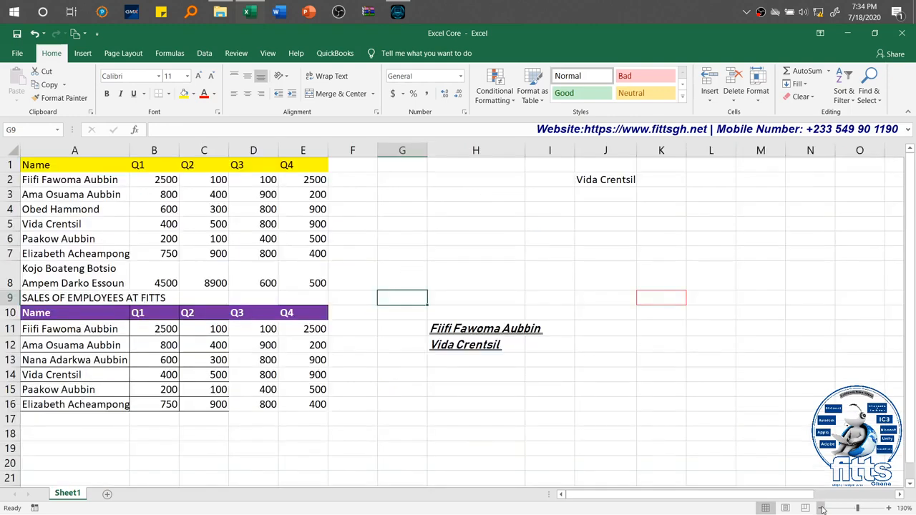
pyautogui.click(821, 508)
pyautogui.click(821, 508)
pyautogui.click(821, 508)
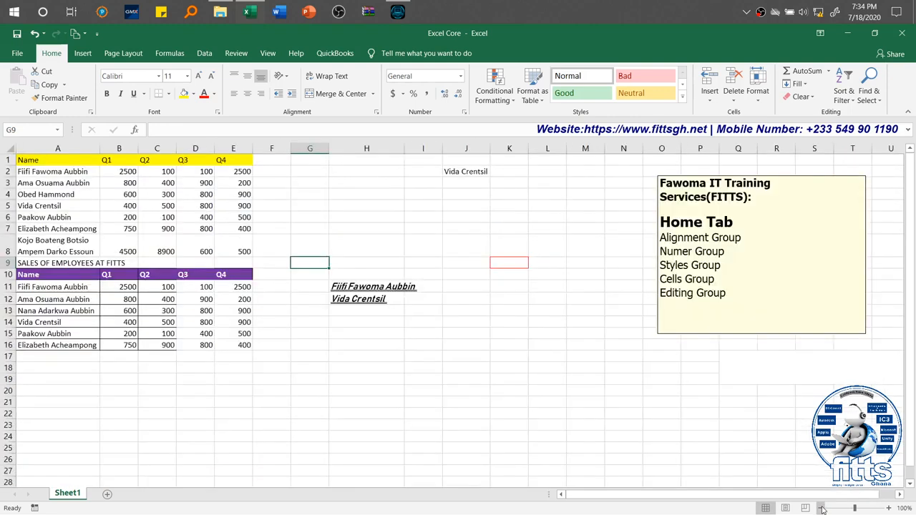
pyautogui.click(821, 508)
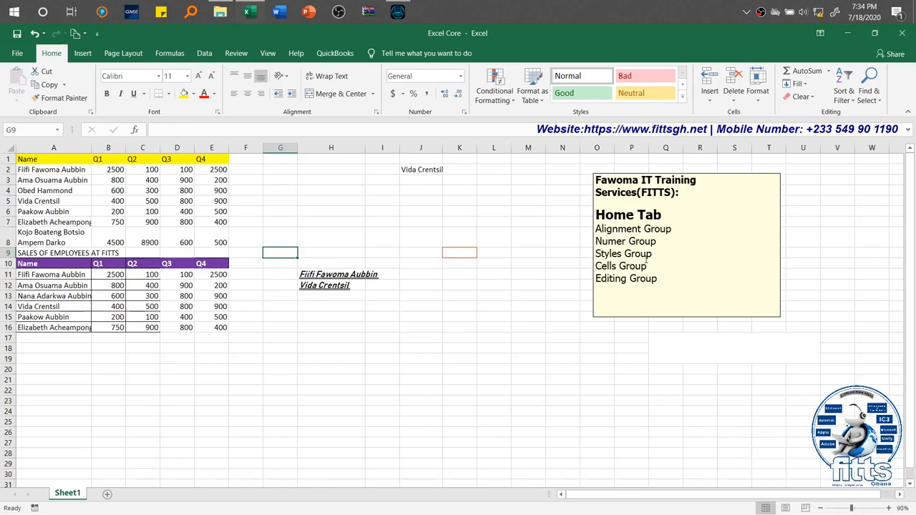
pyautogui.click(677, 227)
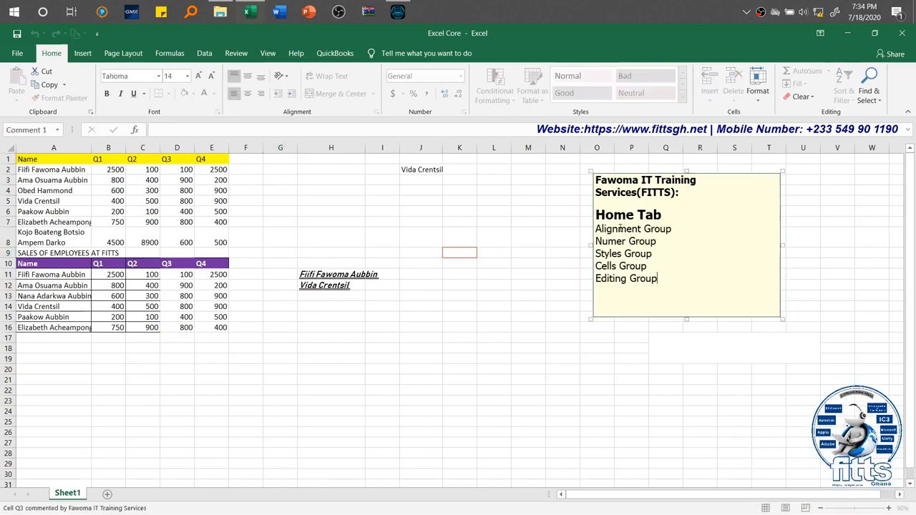
pyautogui.click(673, 229)
pyautogui.moveTo(673, 229); pyautogui.dragTo(596, 229)
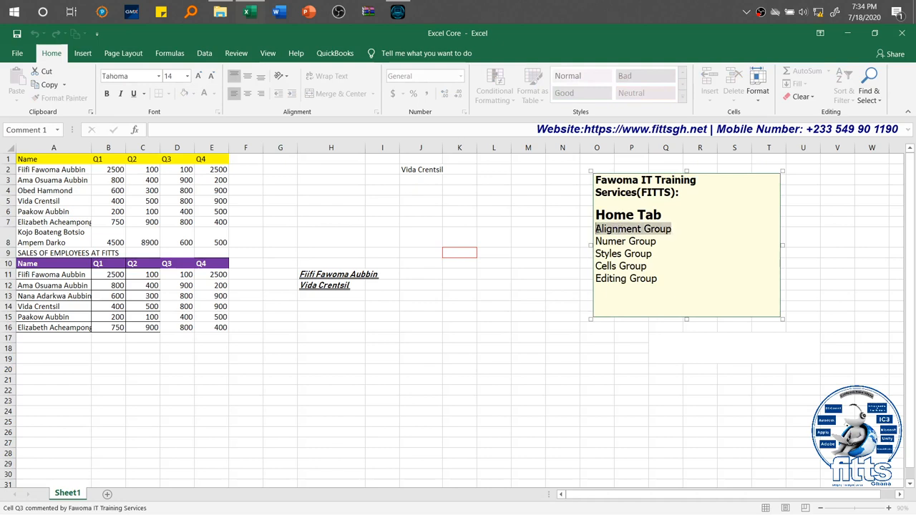
pyautogui.press('Delete')
pyautogui.press('BackSpace')
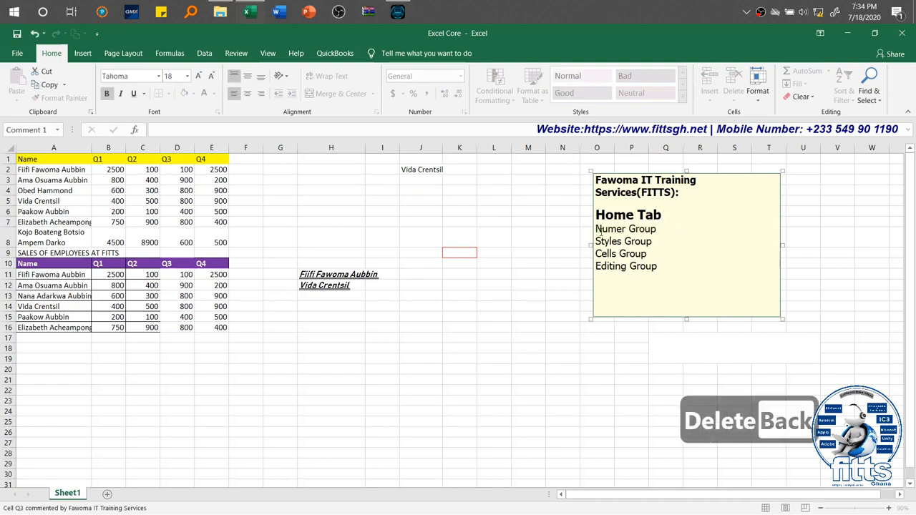
pyautogui.click(649, 254)
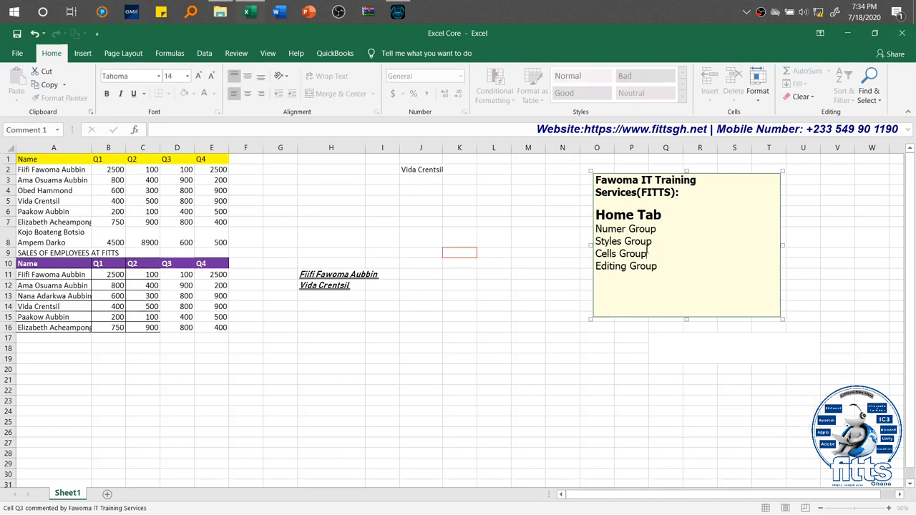
pyautogui.click(514, 242)
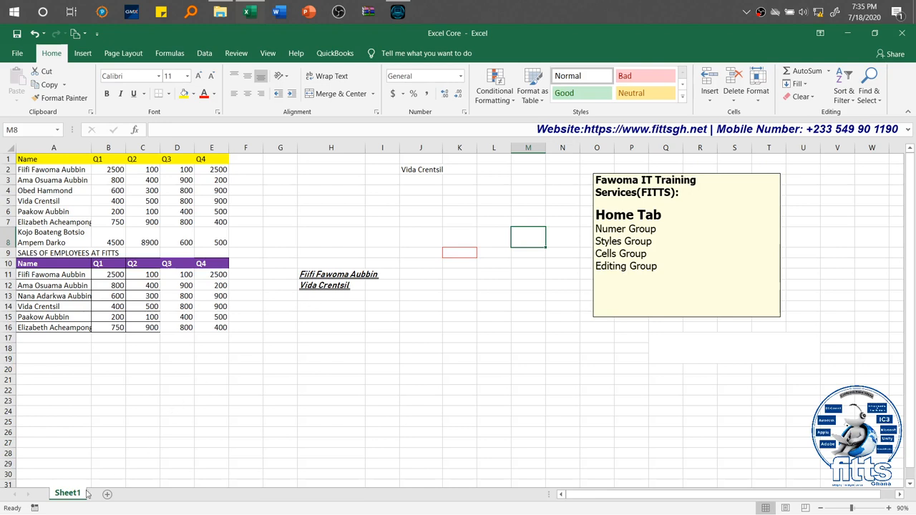
# Step: Insert two blank worksheets before Sheet1 and a third one after it
pyautogui.click(711, 101)
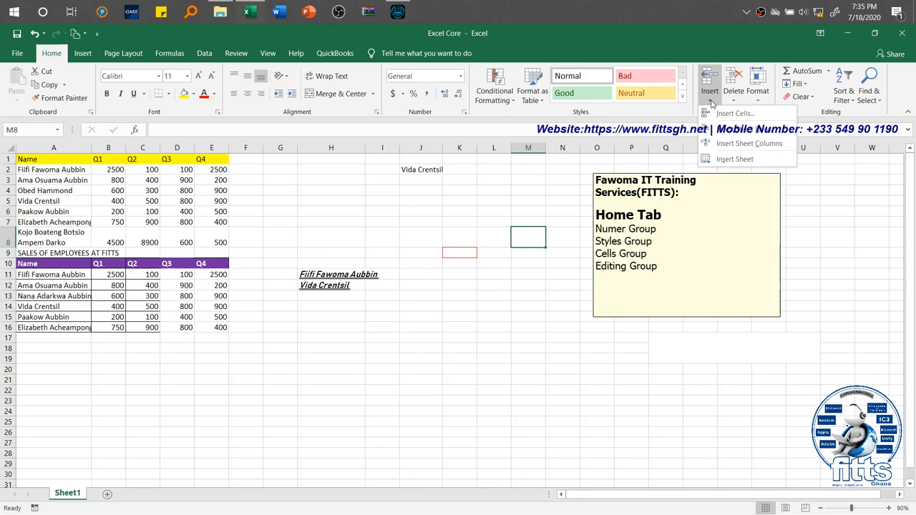
pyautogui.click(733, 164)
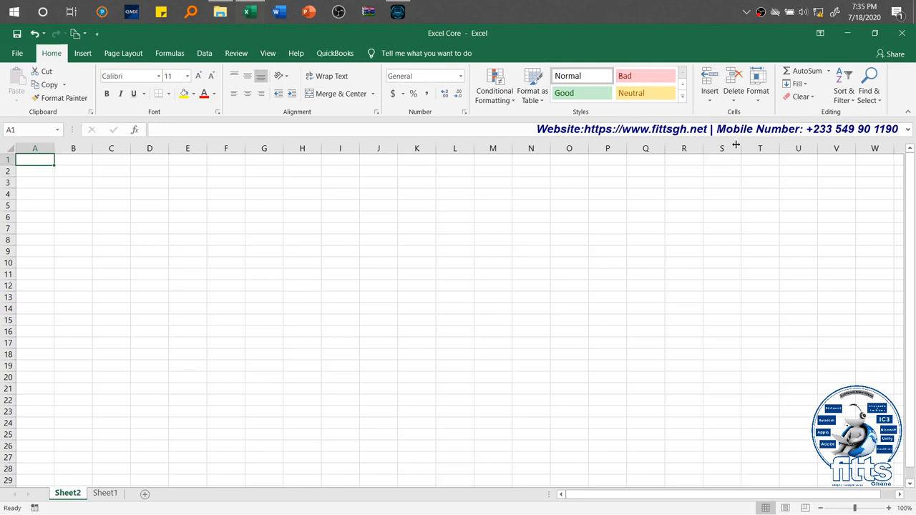
pyautogui.click(709, 98)
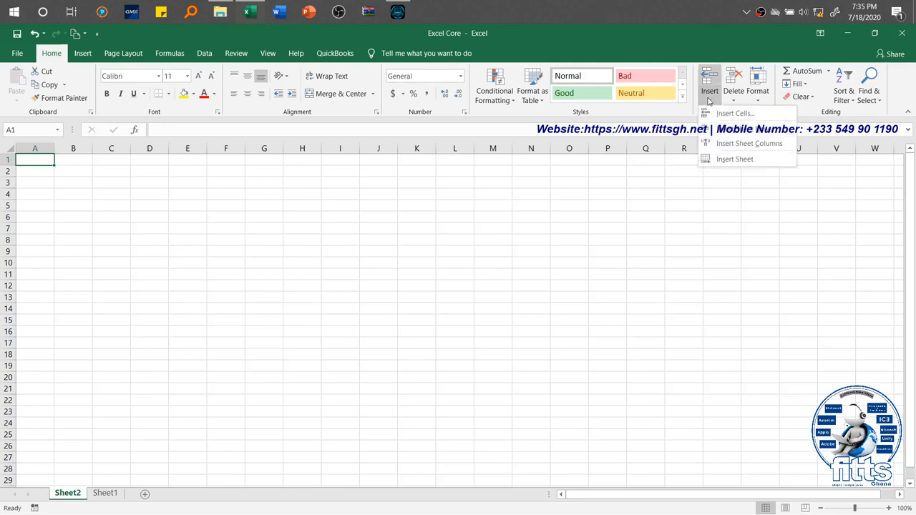
pyautogui.click(720, 159)
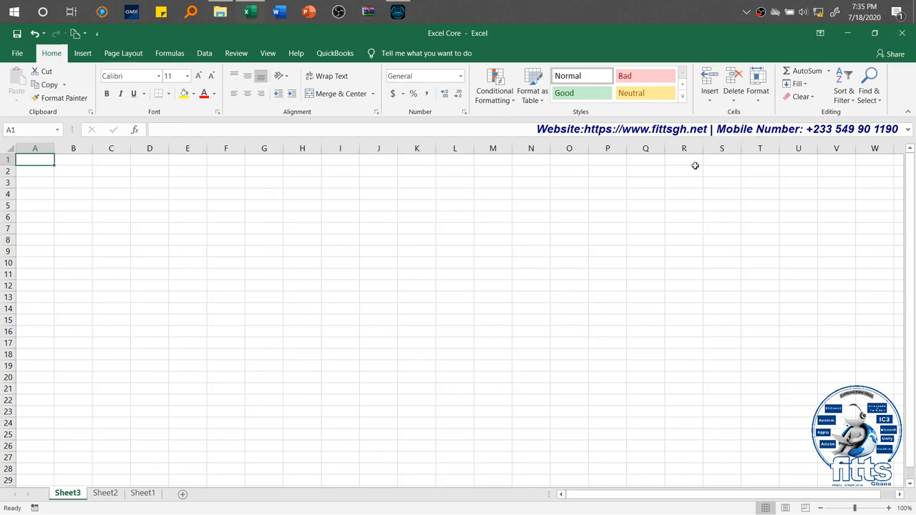
pyautogui.click(143, 493)
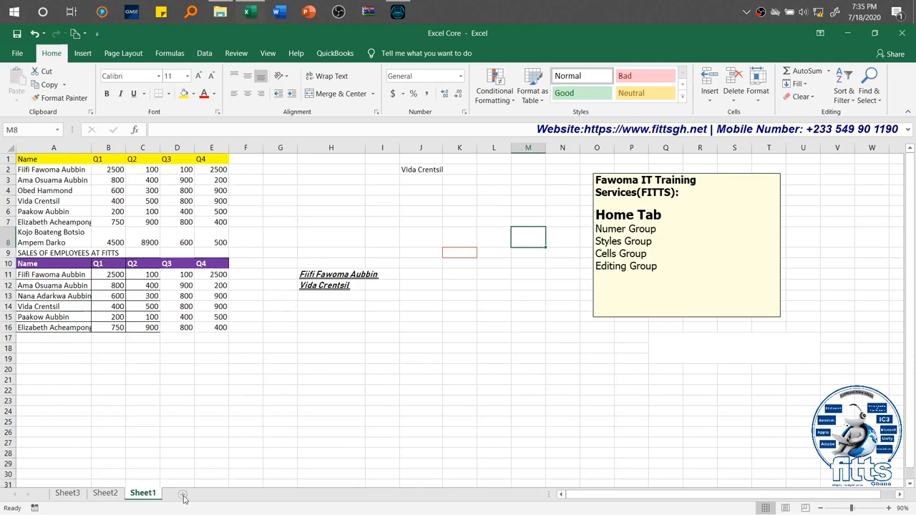
pyautogui.click(182, 496)
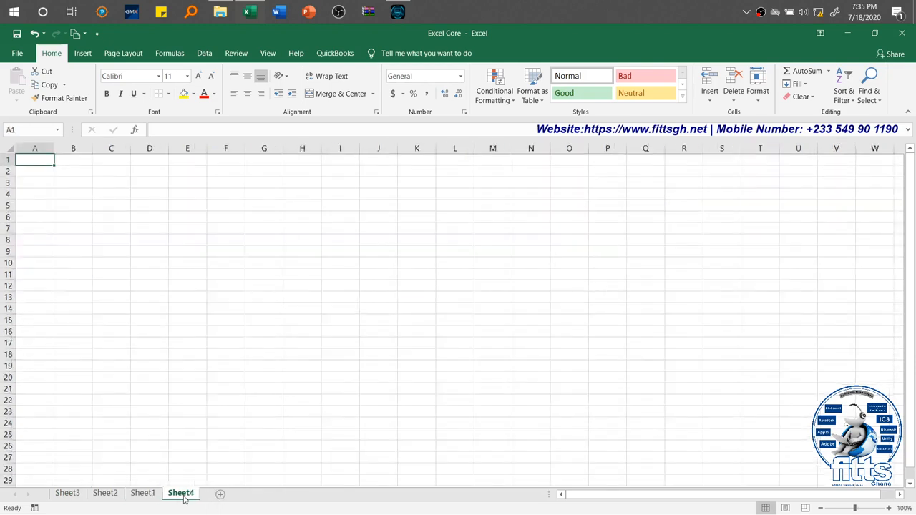
# Step: Compare Sheet1 with the blank Sheet4 and delete Sheet4 from the workbook
pyautogui.click(144, 495)
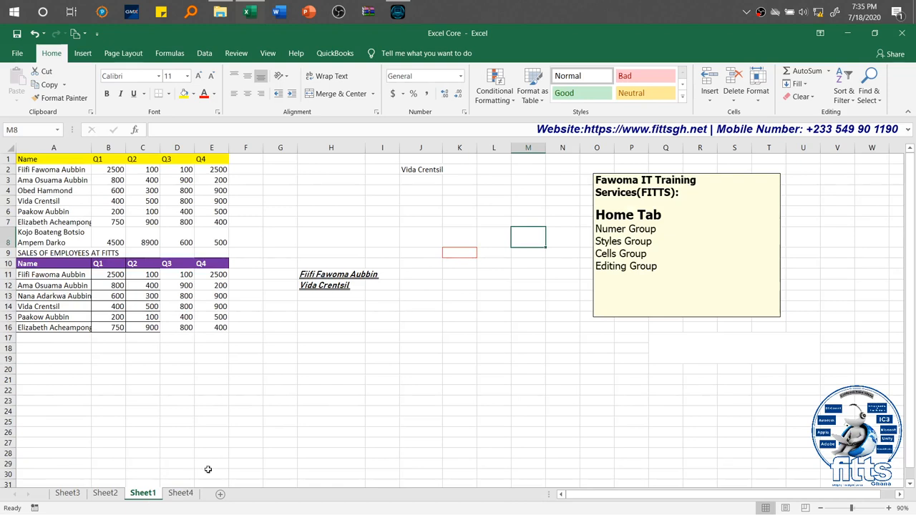
pyautogui.click(181, 493)
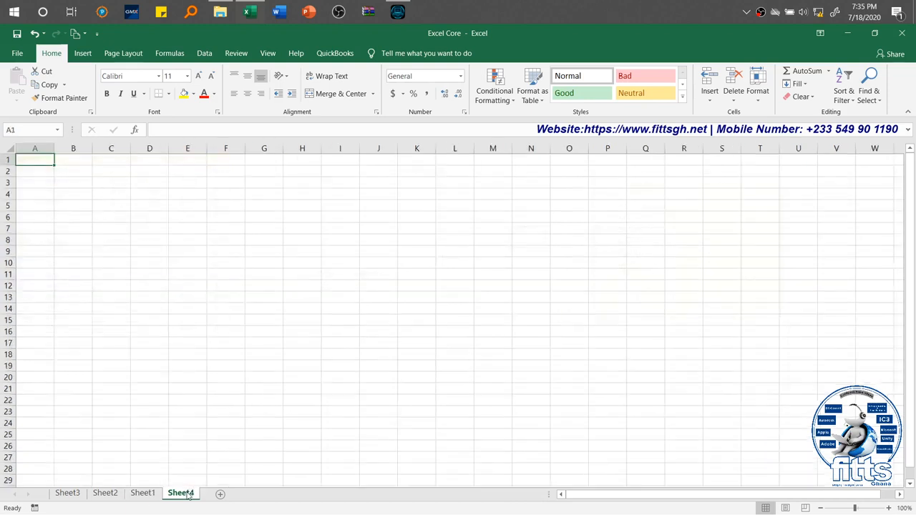
pyautogui.click(741, 97)
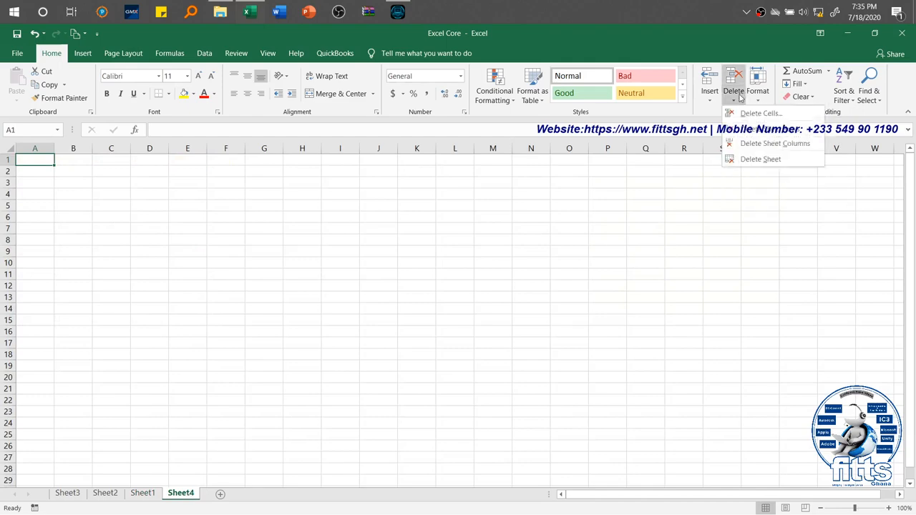
pyautogui.click(749, 159)
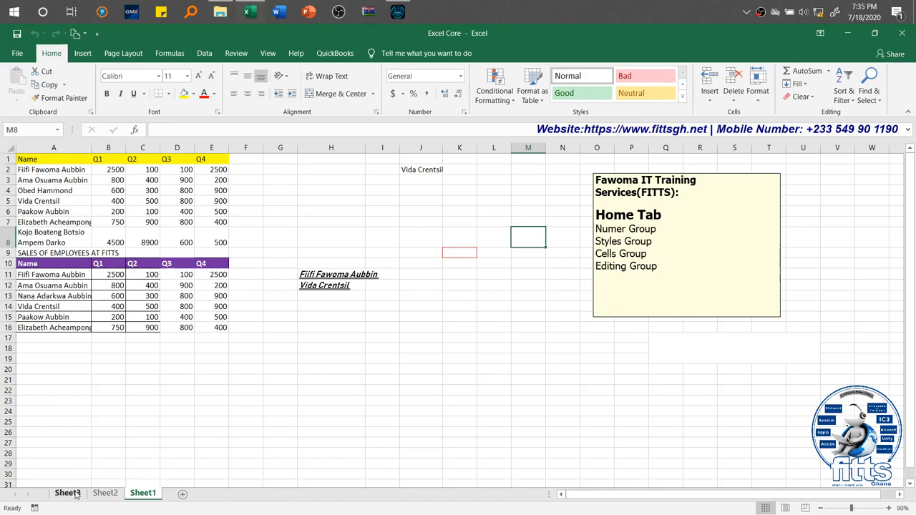
# Step: Select Sheet2 and Sheet3 together as a group and delete both worksheets
pyautogui.click(103, 494)
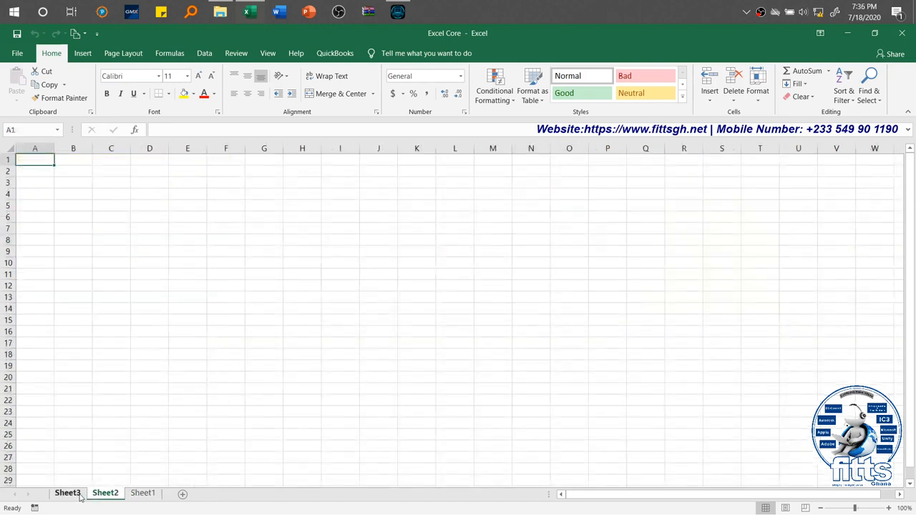
pyautogui.keyDown('shift'); pyautogui.click(68, 493); pyautogui.keyUp('shift')
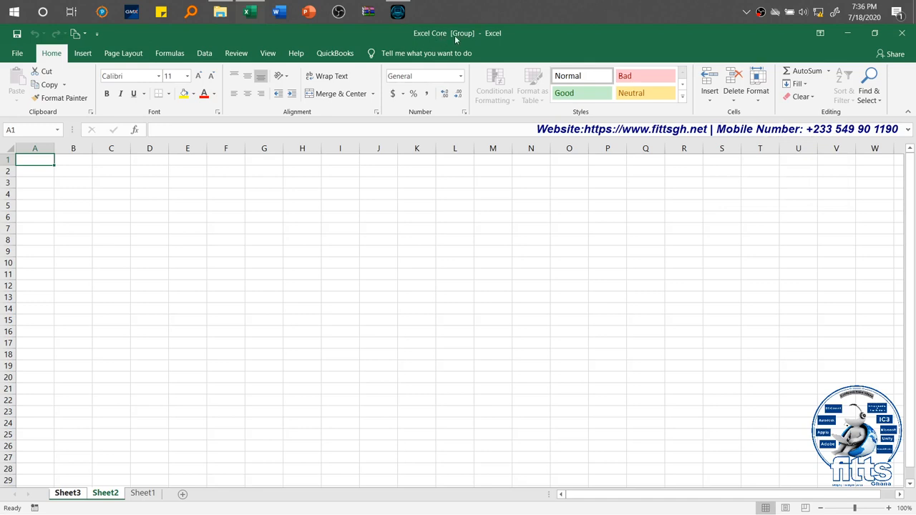
pyautogui.click(735, 96)
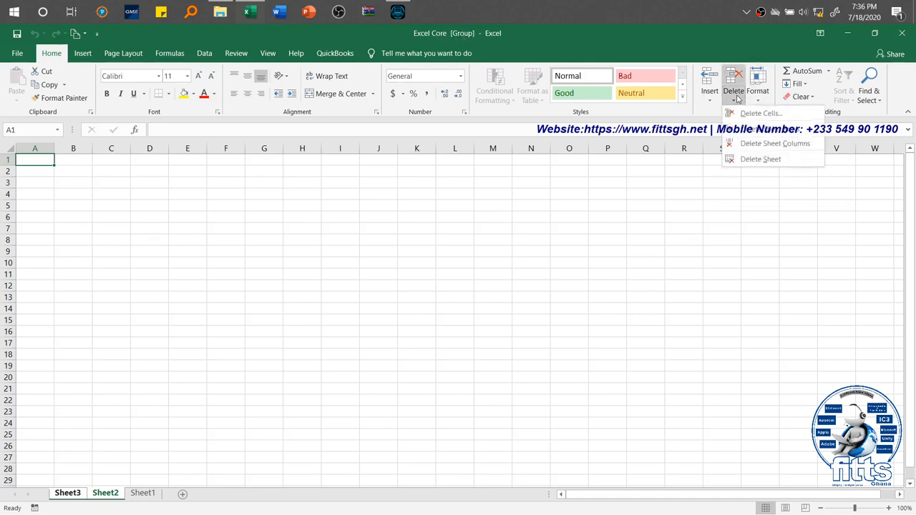
pyautogui.click(755, 159)
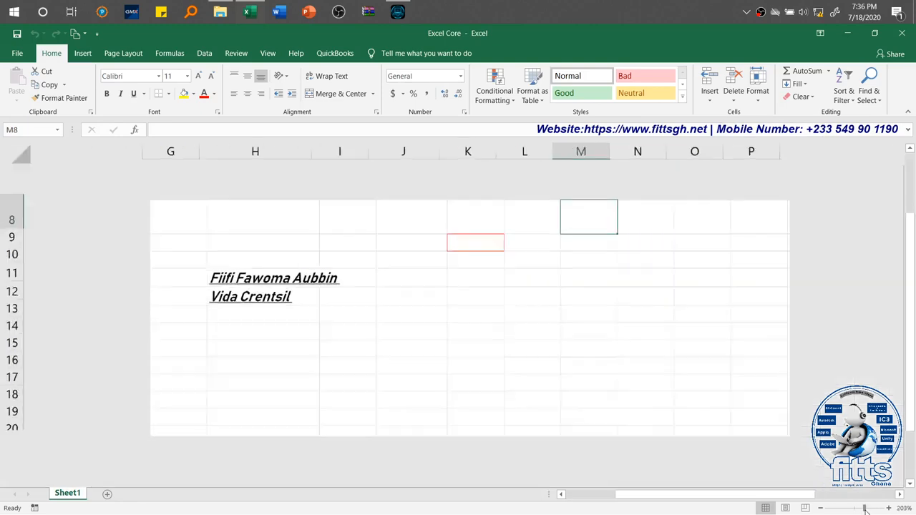
# Step: Insert a sheet row above the "SALES OF EMPLOYEES AT FITTS" title and one more blank cell at A9, shifting column A down
pyautogui.moveTo(851, 508); pyautogui.dragTo(864, 509)
pyautogui.moveTo(804, 497); pyautogui.dragTo(710, 498)
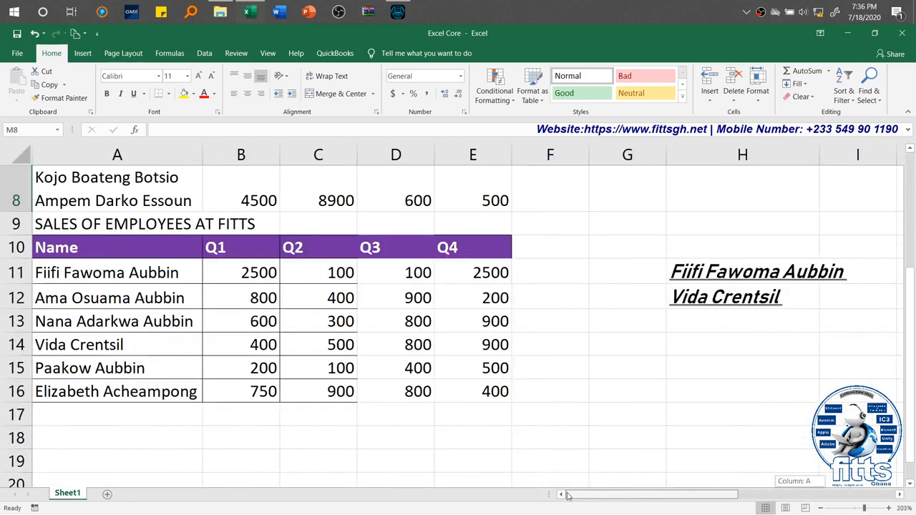
pyautogui.click(174, 224)
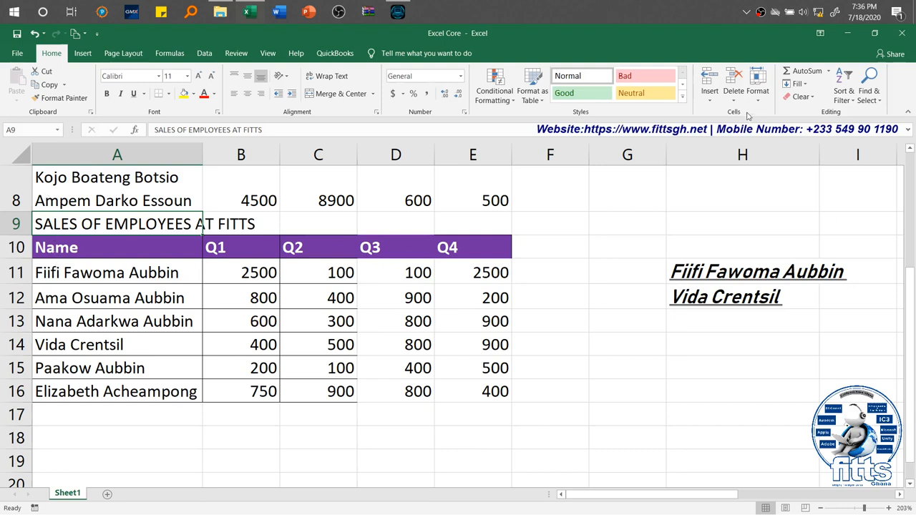
pyautogui.click(710, 94)
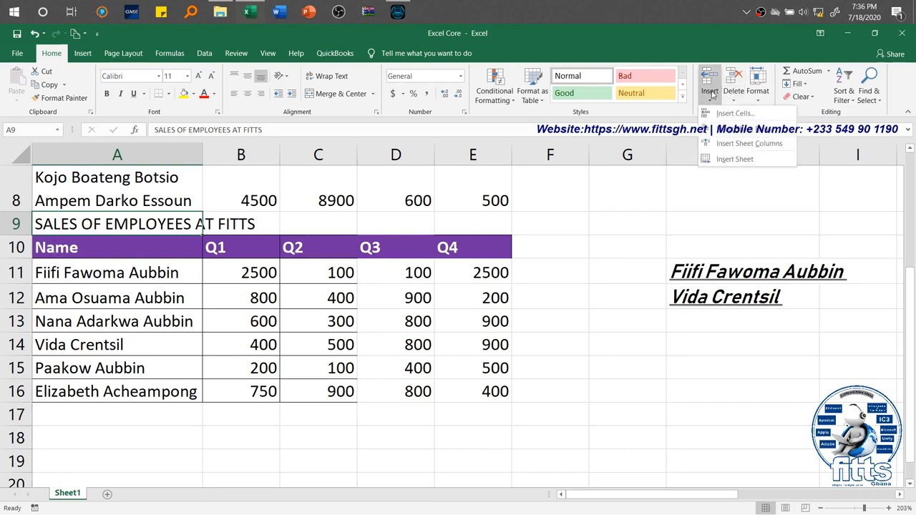
pyautogui.click(734, 132)
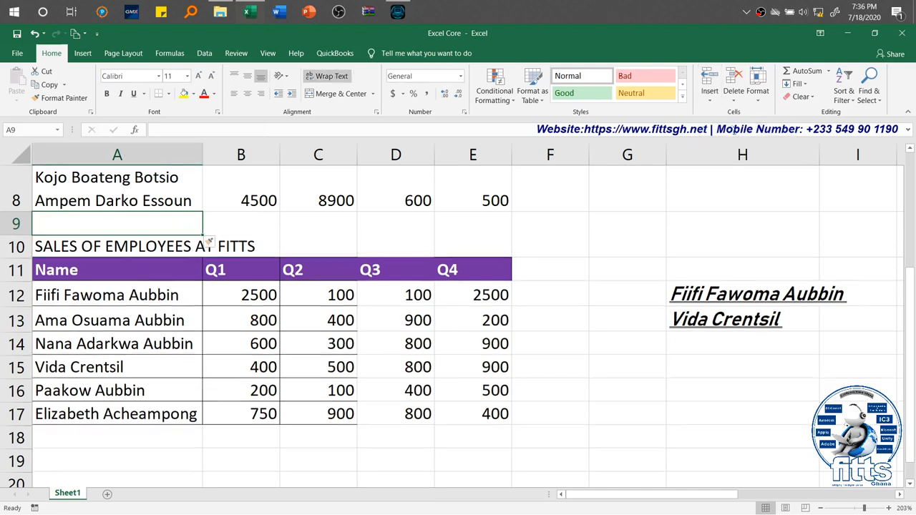
pyautogui.click(711, 82)
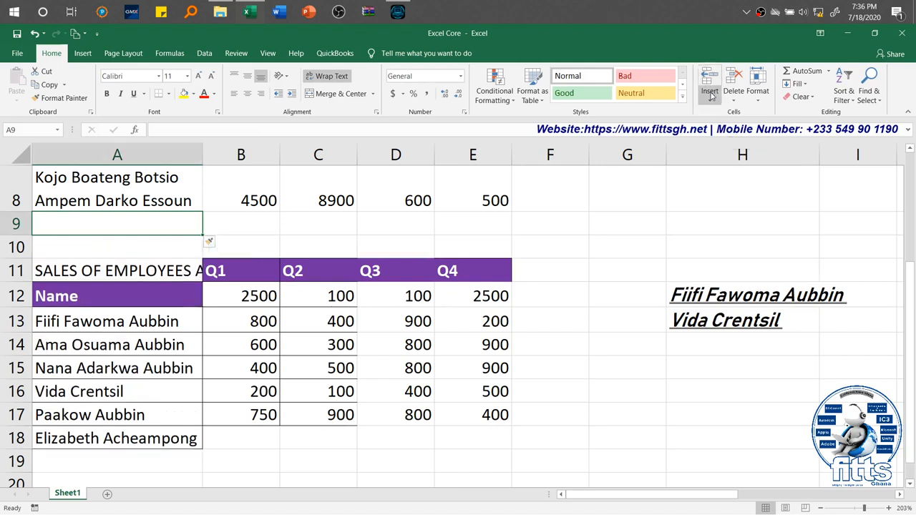
# Step: Insert a sheet column before the names column and another between the names and Q1 columns
pyautogui.click(711, 102)
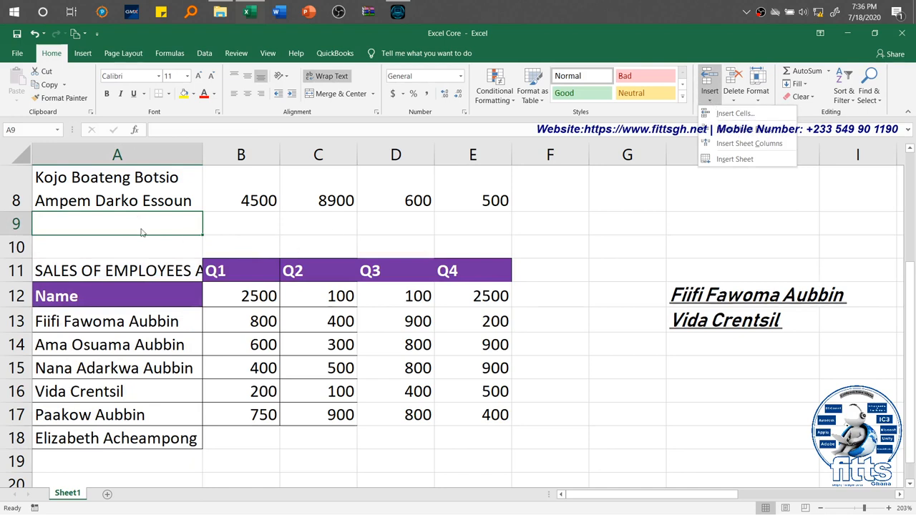
pyautogui.click(763, 143)
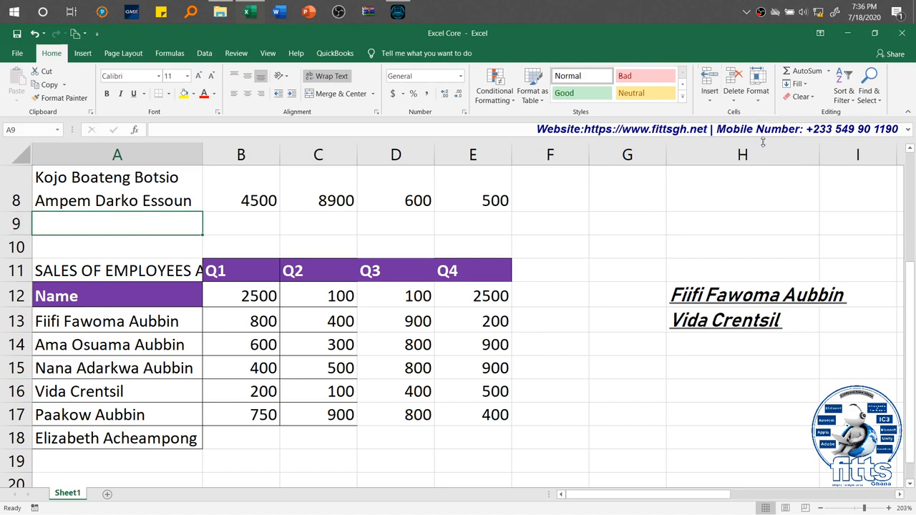
pyautogui.click(338, 222)
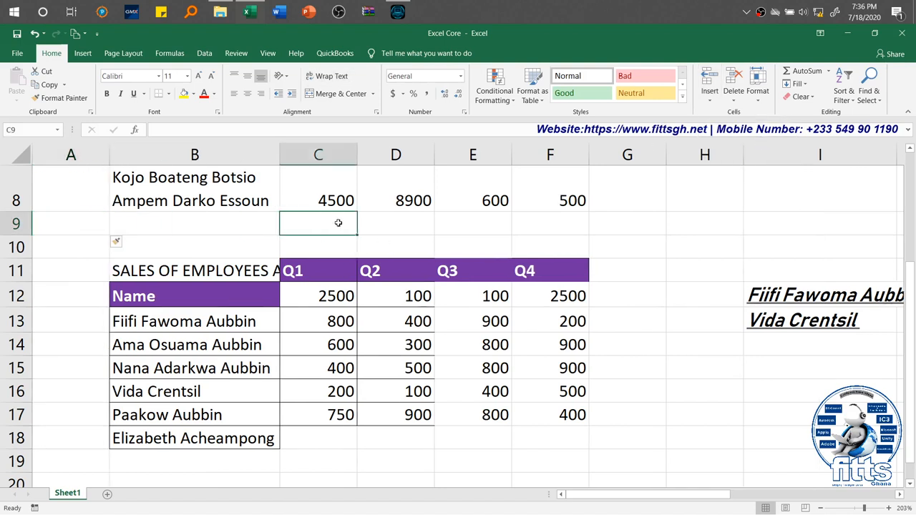
pyautogui.click(710, 100)
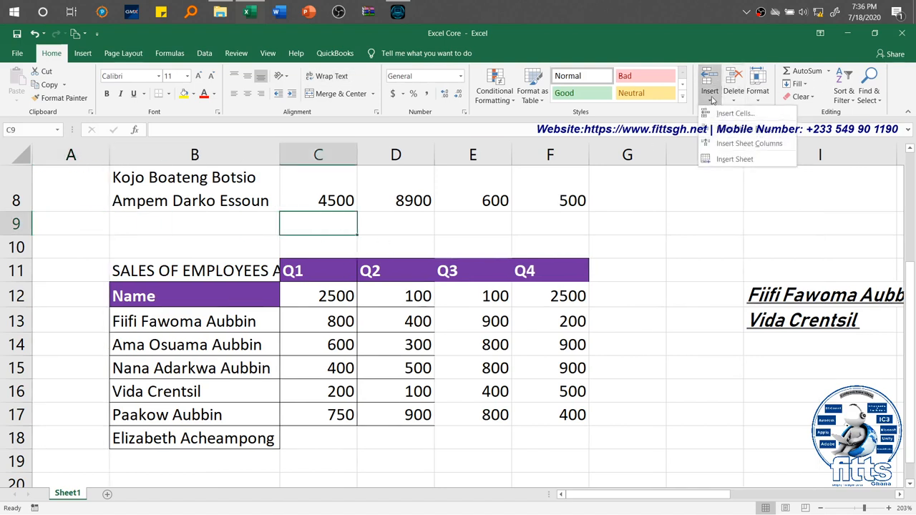
pyautogui.click(749, 144)
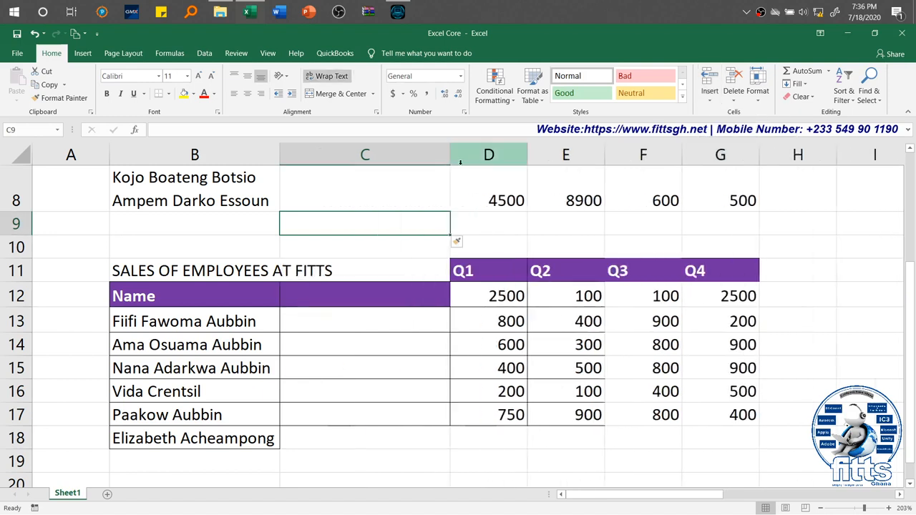
# Step: Undo the last two column insertions
pyautogui.hotkey('ctrl', 'z')
pyautogui.hotkey('ctrl', 'z')
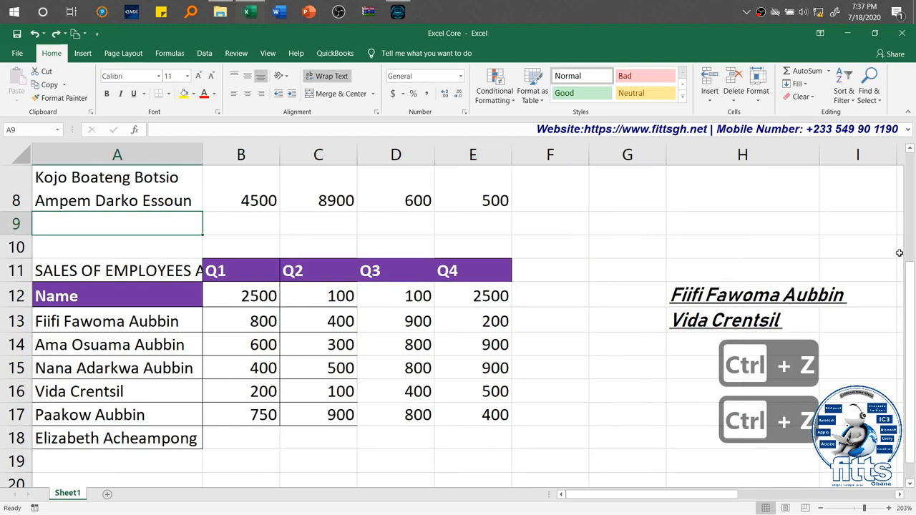
# Step: Undo the blank cell and row insertions above the "SALES OF EMPLOYEES AT FITTS" title and redo only the row insertion
pyautogui.moveTo(910, 263); pyautogui.dragTo(911, 239)
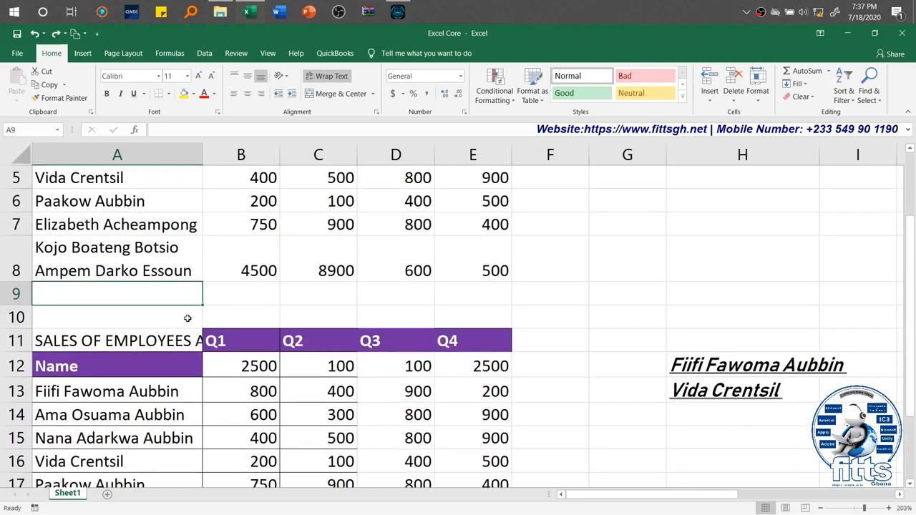
pyautogui.click(160, 323)
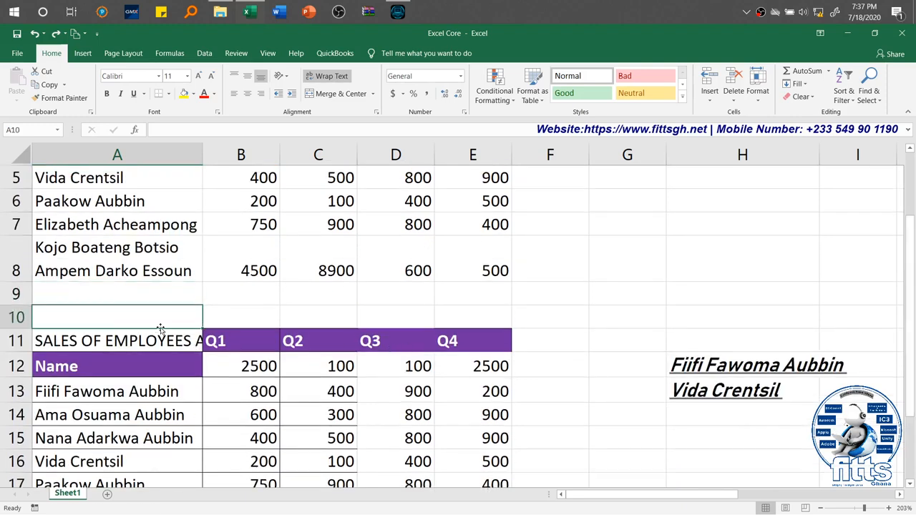
pyautogui.click(167, 344)
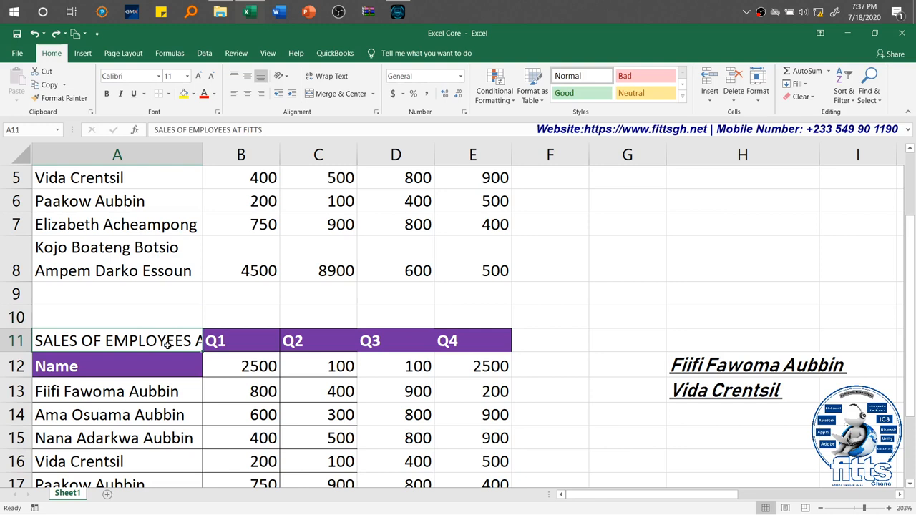
pyautogui.hotkey('ctrl', 'z')
pyautogui.hotkey('ctrl', 'z')
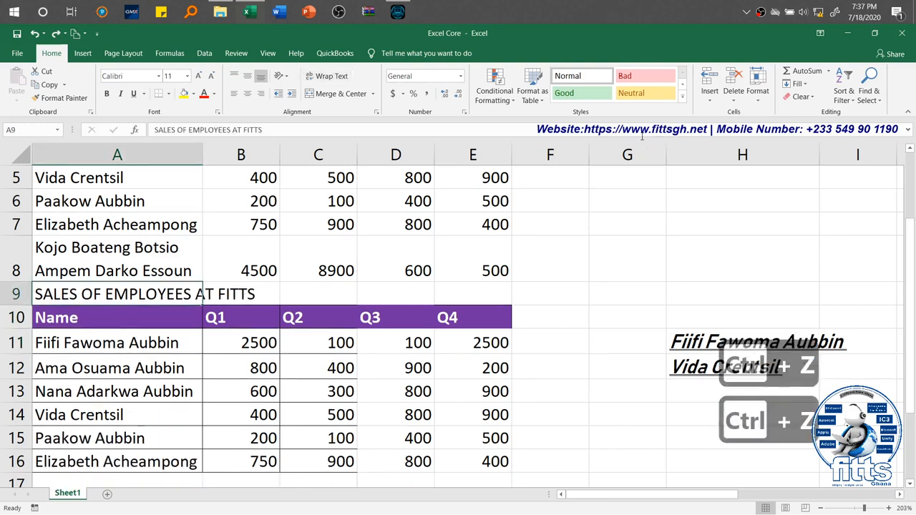
pyautogui.hotkey('ctrl', 'y')
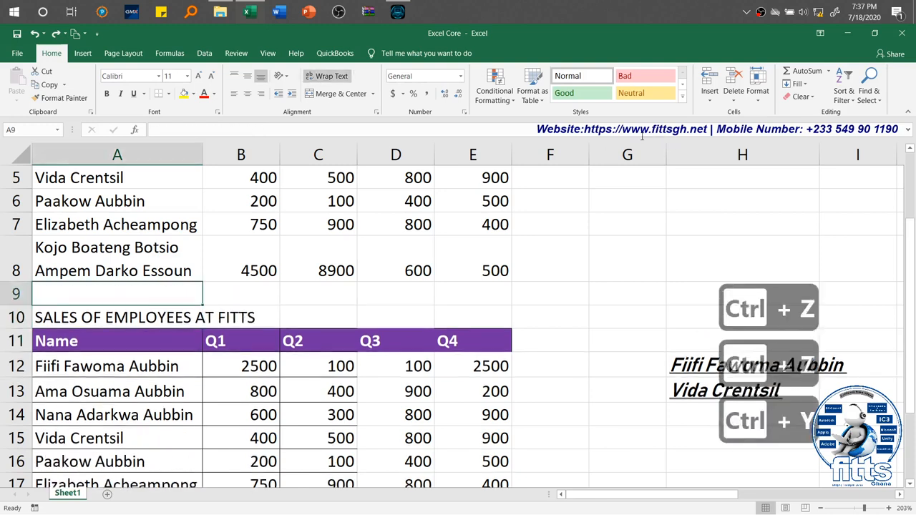
# Step: From the title cell A10, insert a sheet column before the names and a sheet row above the title
pyautogui.click(188, 310)
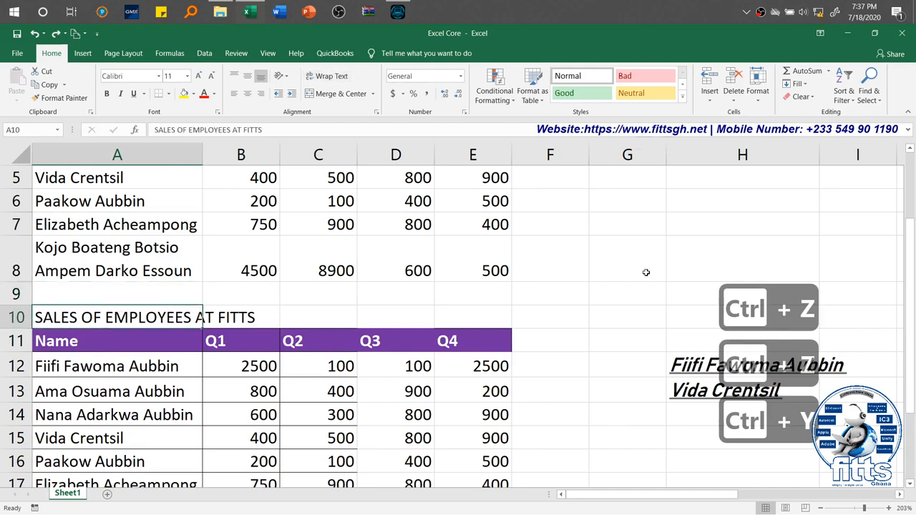
pyautogui.scroll(1, 913, 192)
pyautogui.scroll(1, 914, 192)
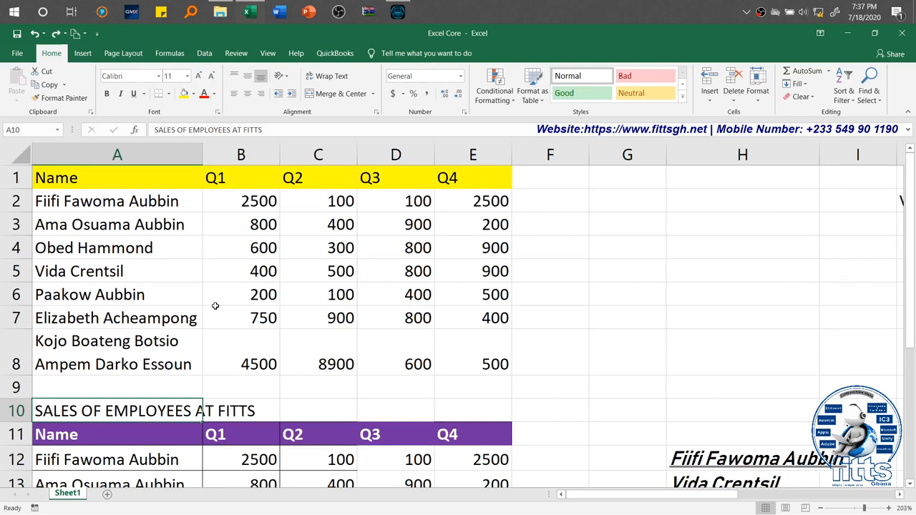
pyautogui.hotkey('alt', 'i')
pyautogui.press('c')
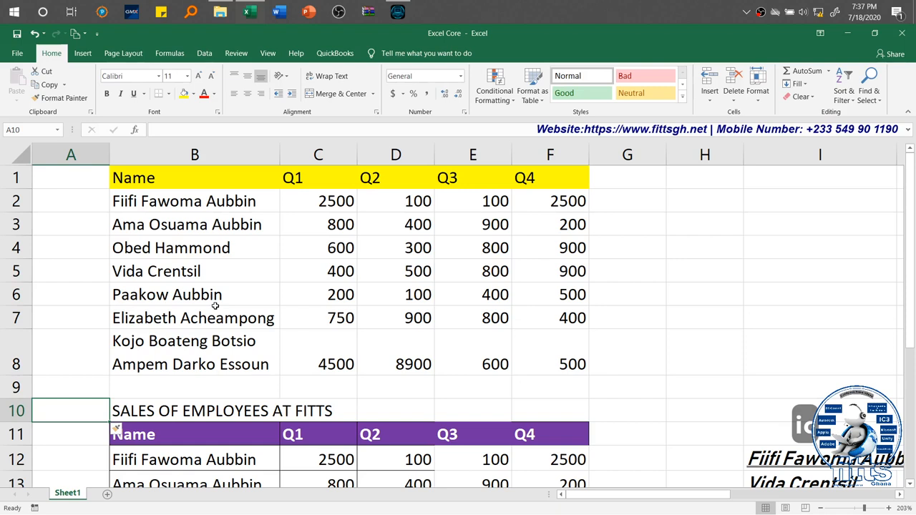
pyautogui.hotkey('alt', 'i')
pyautogui.press('r')
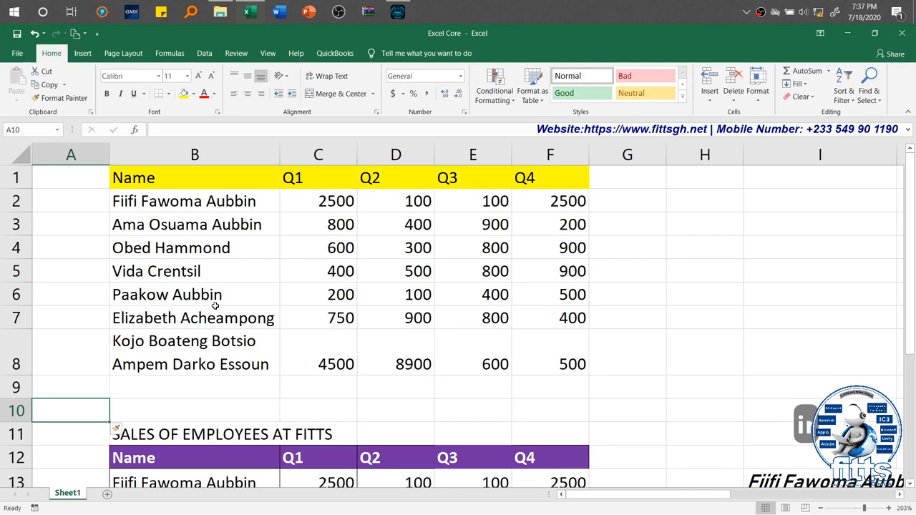
# Step: Insert another sheet row at row 10 and a second sheet column before the names column
pyautogui.press('alt')
pyautogui.press('i')
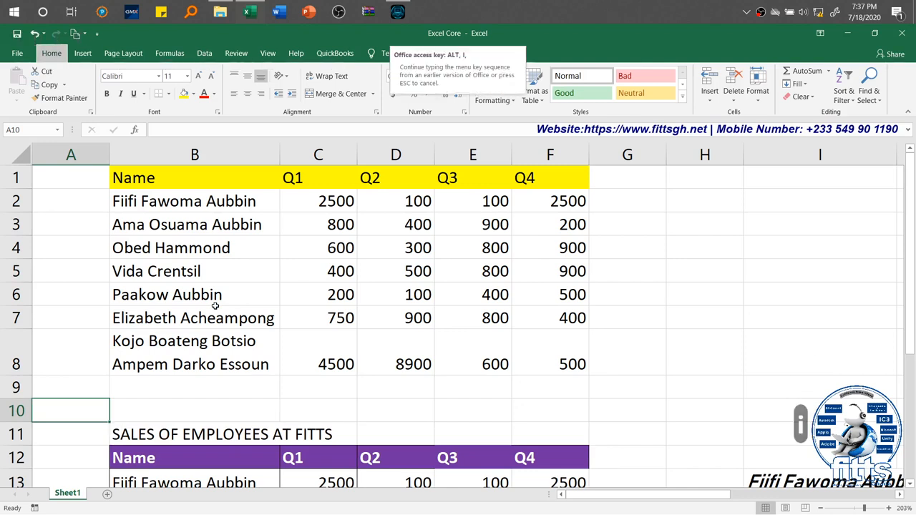
pyautogui.press('r')
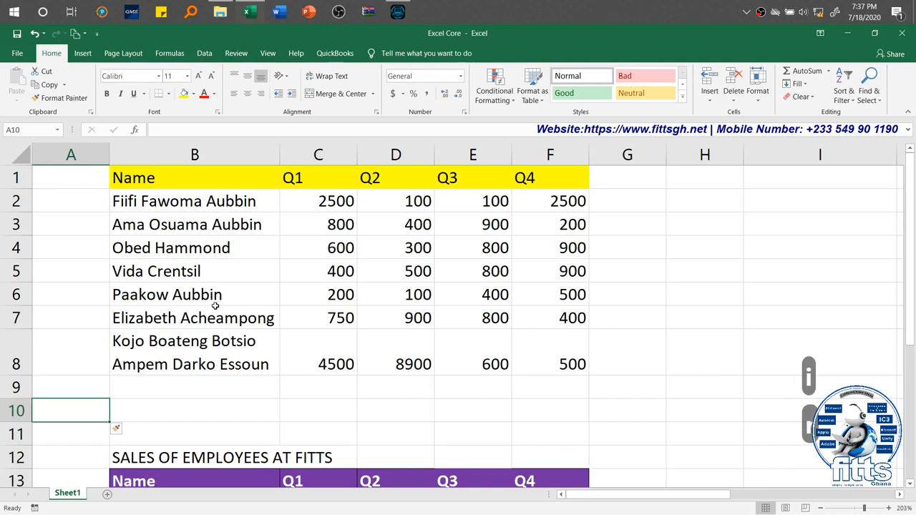
pyautogui.press('alt')
pyautogui.press('i')
pyautogui.press('c')
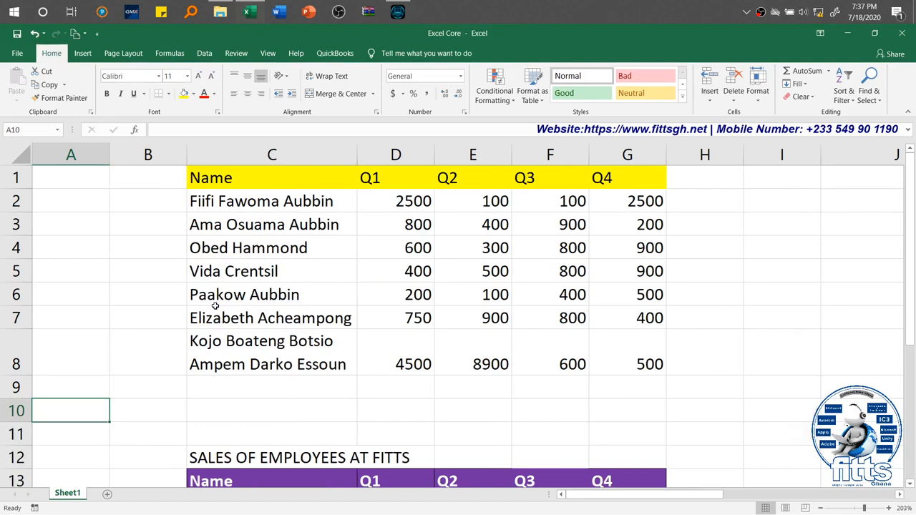
pyautogui.press('alt')
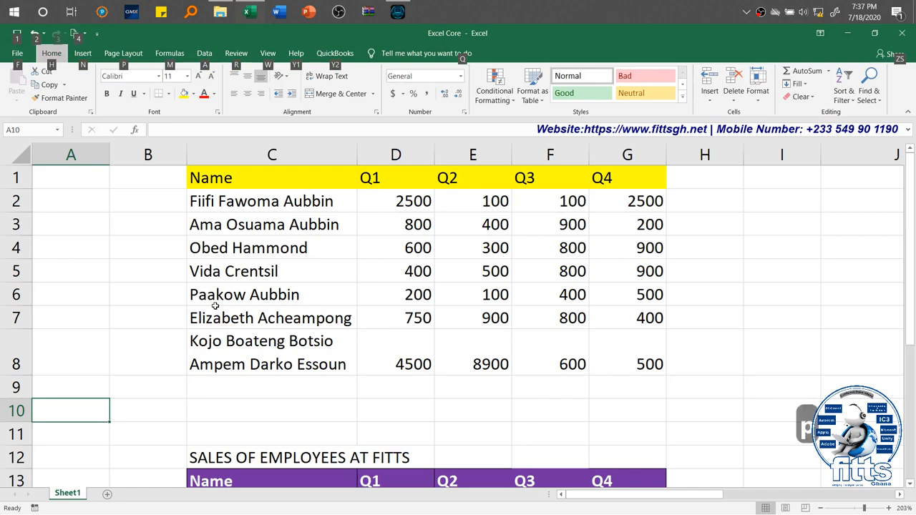
pyautogui.press('p')
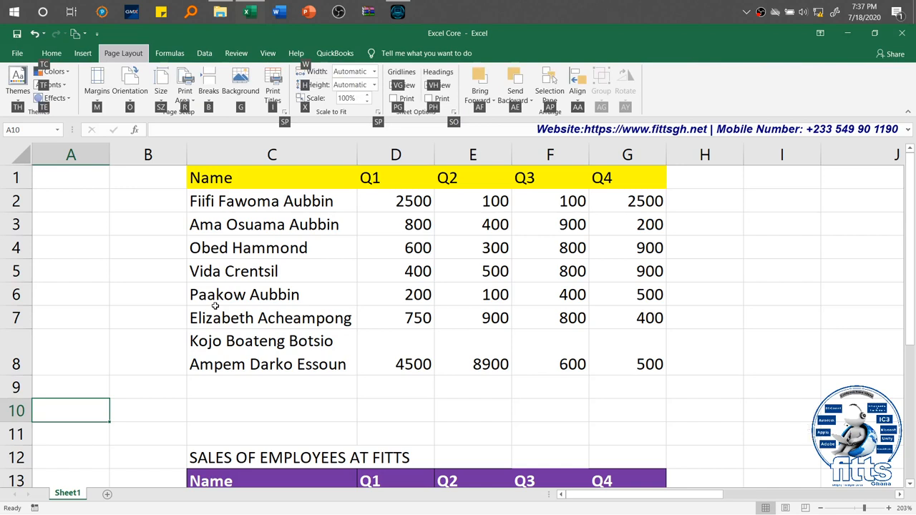
pyautogui.press('Escape')
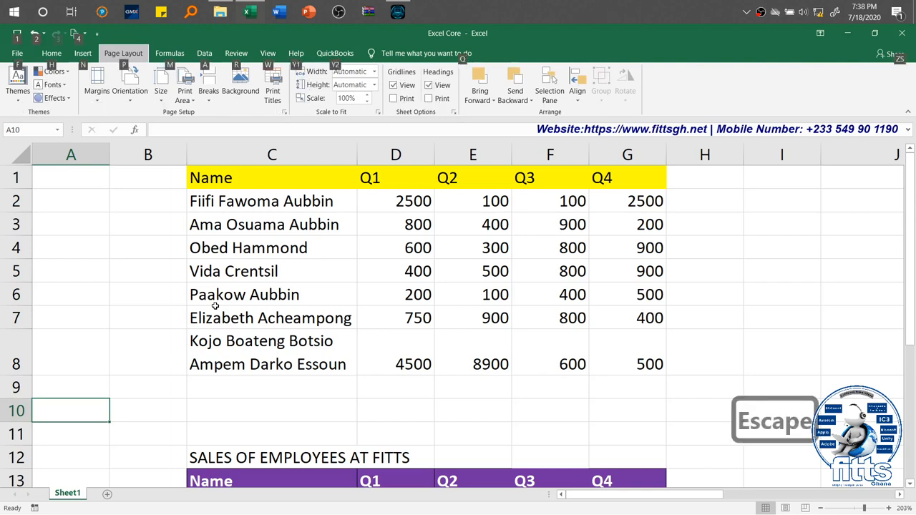
pyautogui.press('Escape')
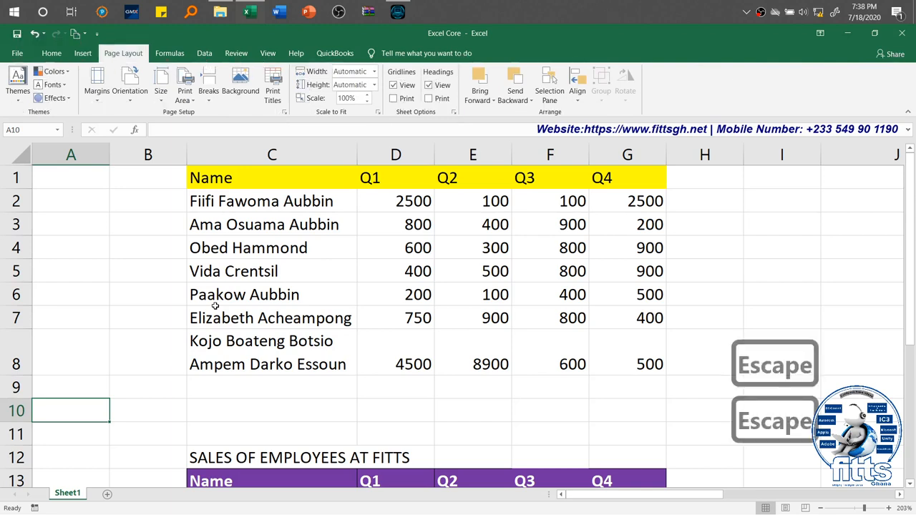
# Step: Undo the last four row and column insertions
pyautogui.hotkey('ctrl', 'z')
pyautogui.hotkey('ctrl', 'z')
pyautogui.hotkey('ctrl', 'z')
pyautogui.hotkey('ctrl', 'z')
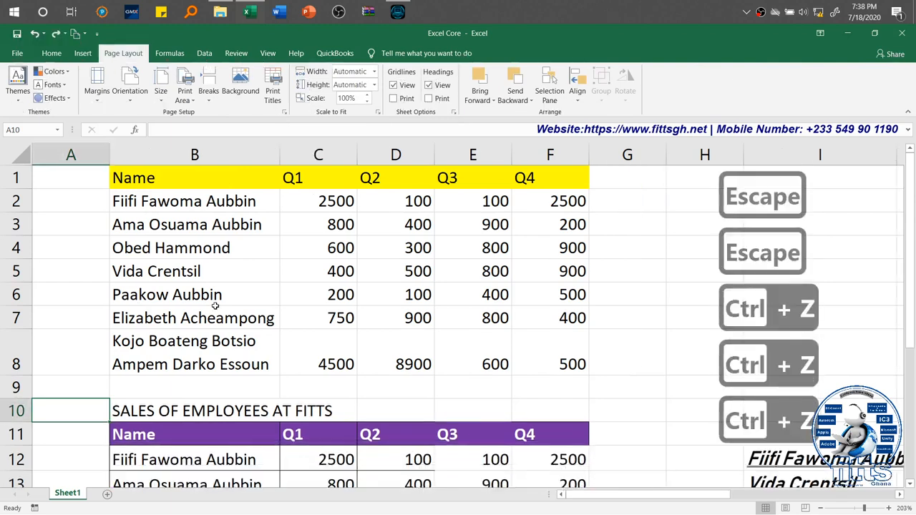
pyautogui.hotkey('ctrl', 'z')
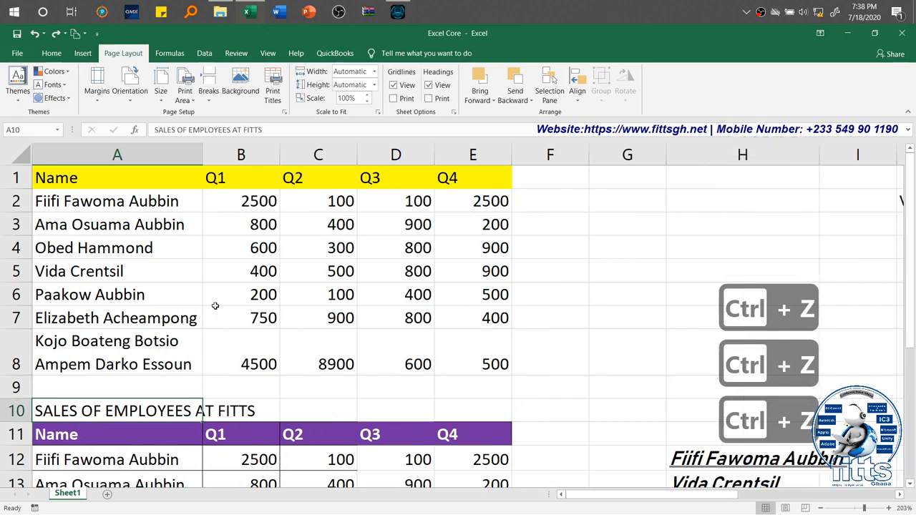
# Step: Insert a blank cell at A10 with the shift cells right option, moving the sales title into column B
pyautogui.click(51, 54)
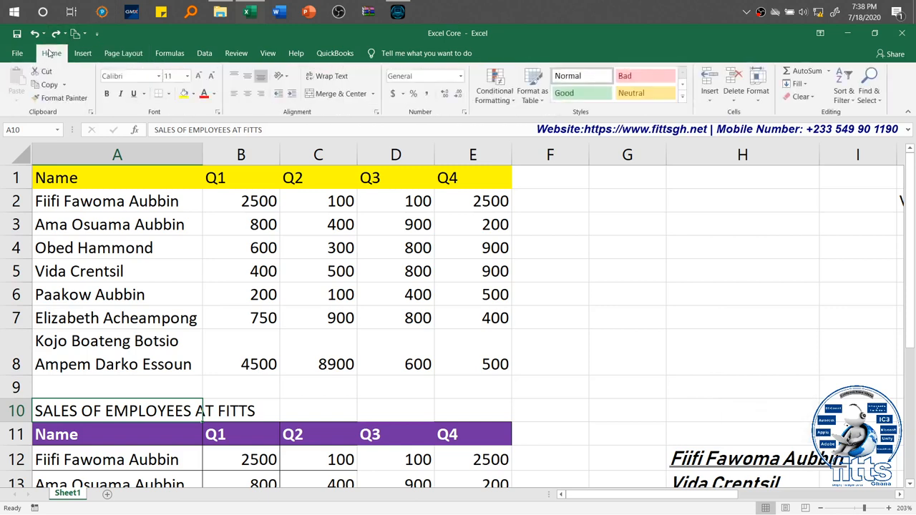
pyautogui.click(713, 100)
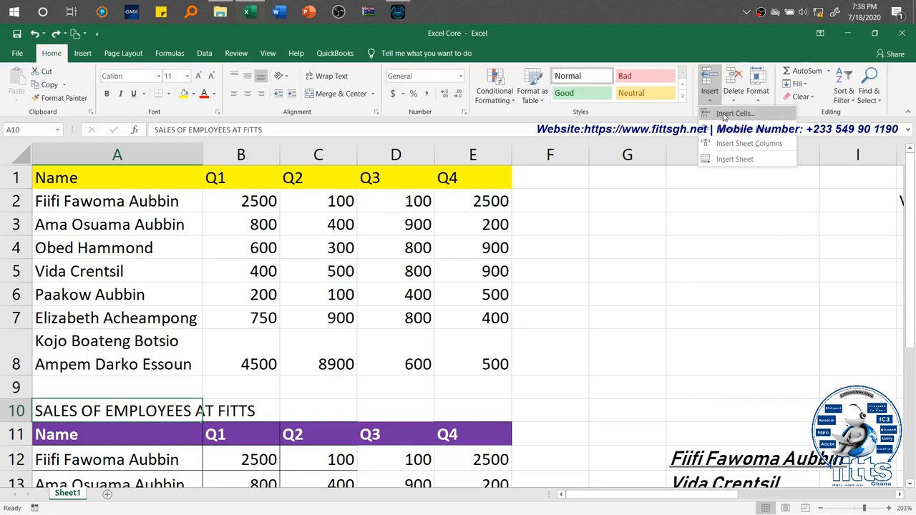
pyautogui.click(726, 114)
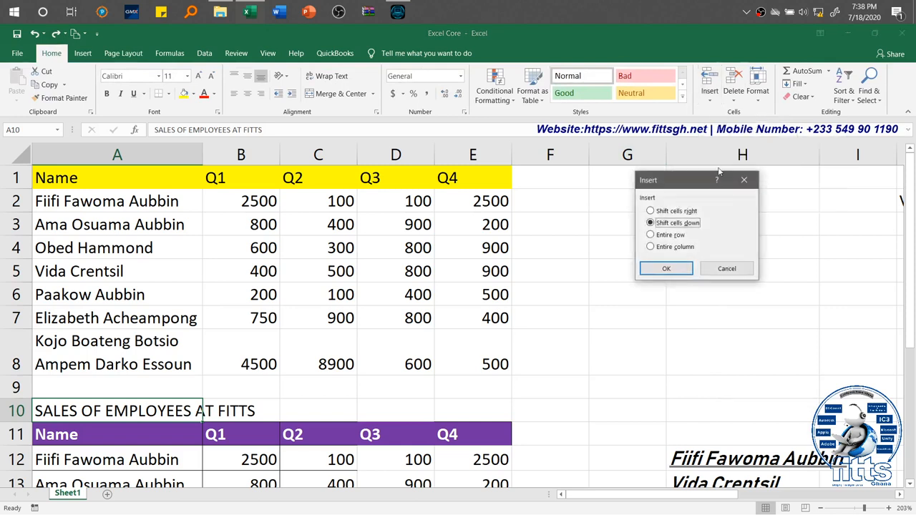
pyautogui.click(665, 212)
pyautogui.click(664, 269)
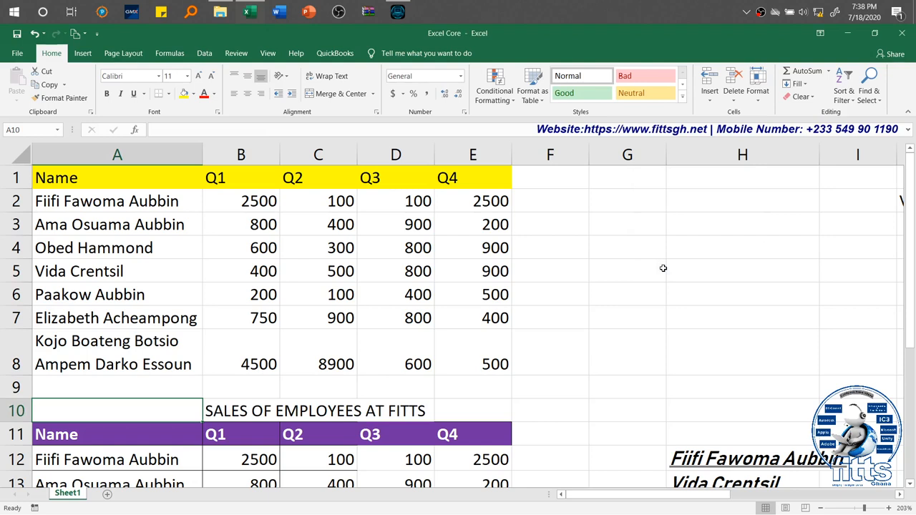
pyautogui.click(764, 106)
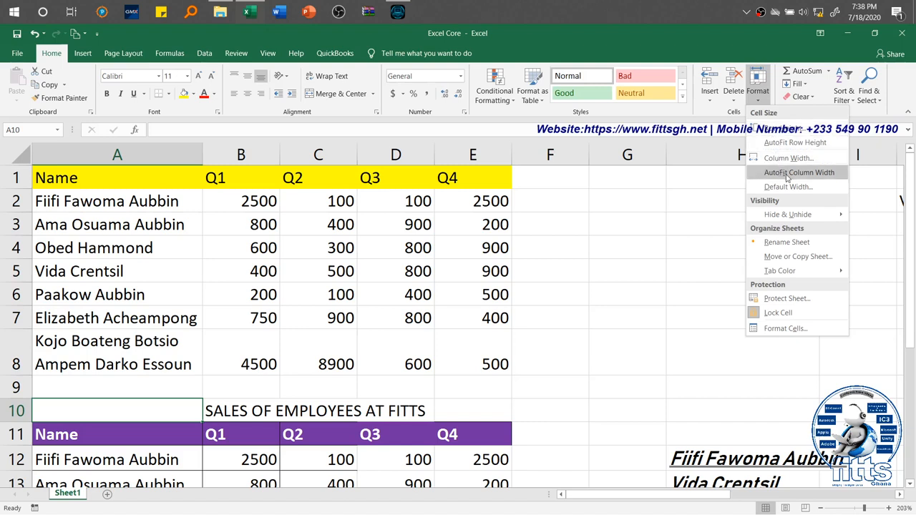
pyautogui.moveTo(789, 218)
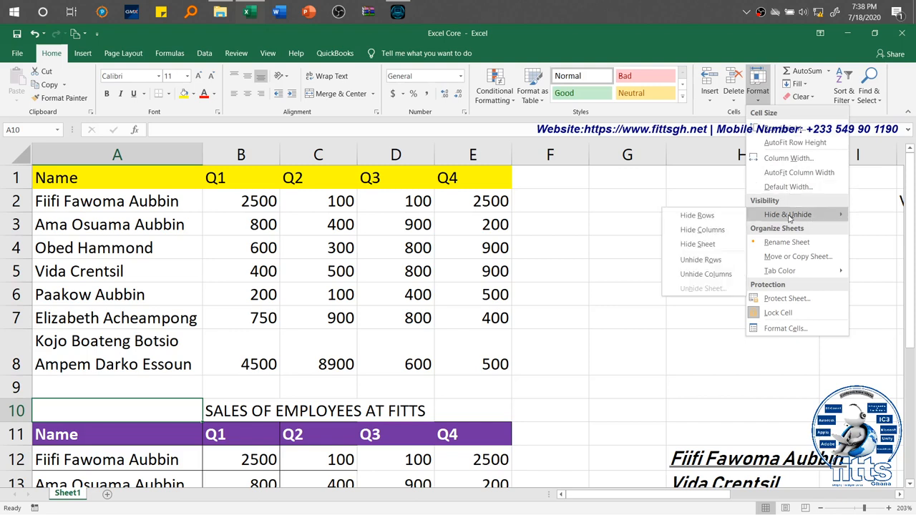
pyautogui.click(307, 384)
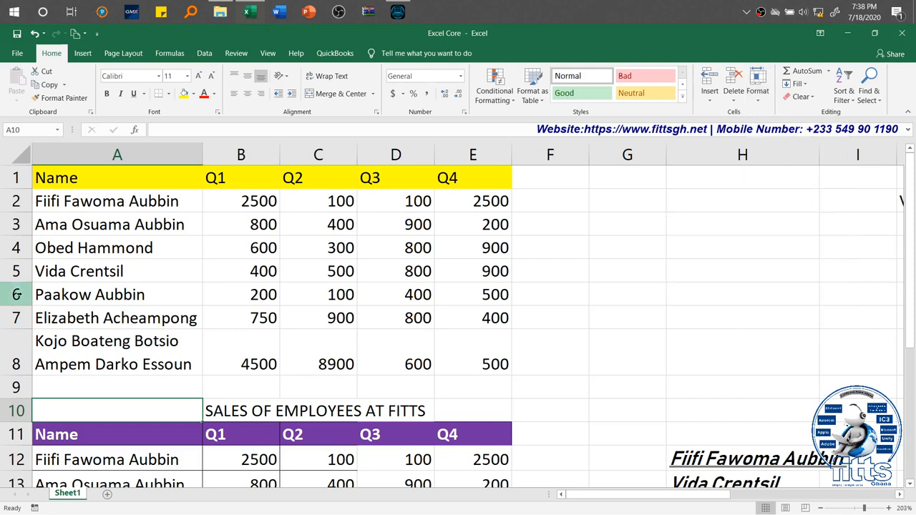
# Step: Hide rows 6 to 8 of the upper sales table and clear the row selection
pyautogui.moveTo(17, 294); pyautogui.dragTo(17, 344)
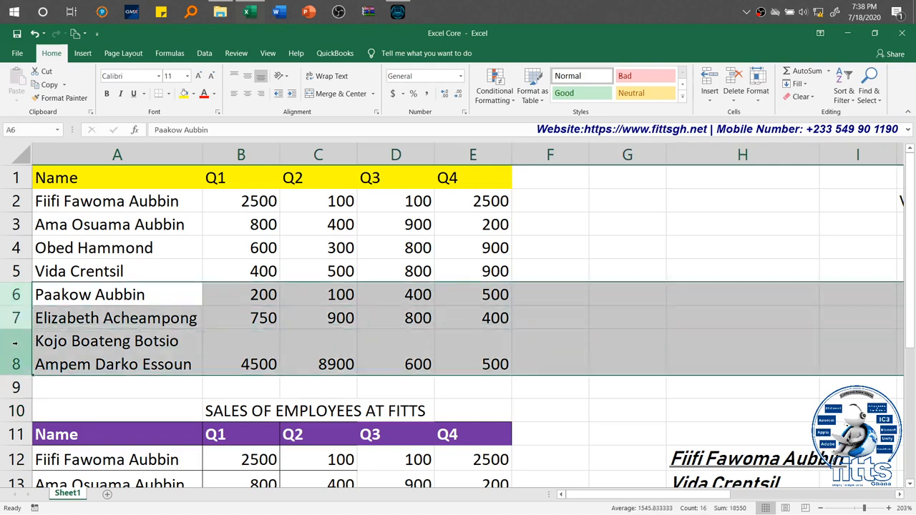
pyautogui.moveTo(17, 295); pyautogui.dragTo(20, 345)
pyautogui.click(760, 94)
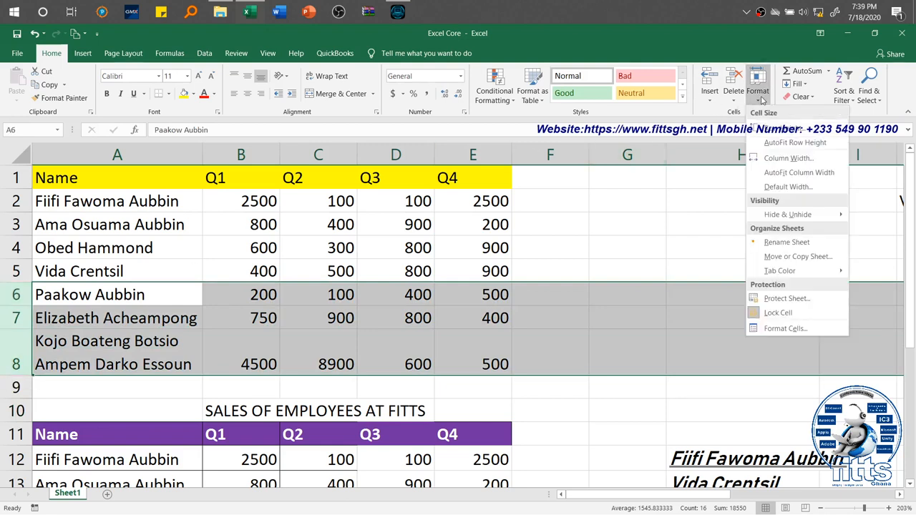
pyautogui.moveTo(783, 217)
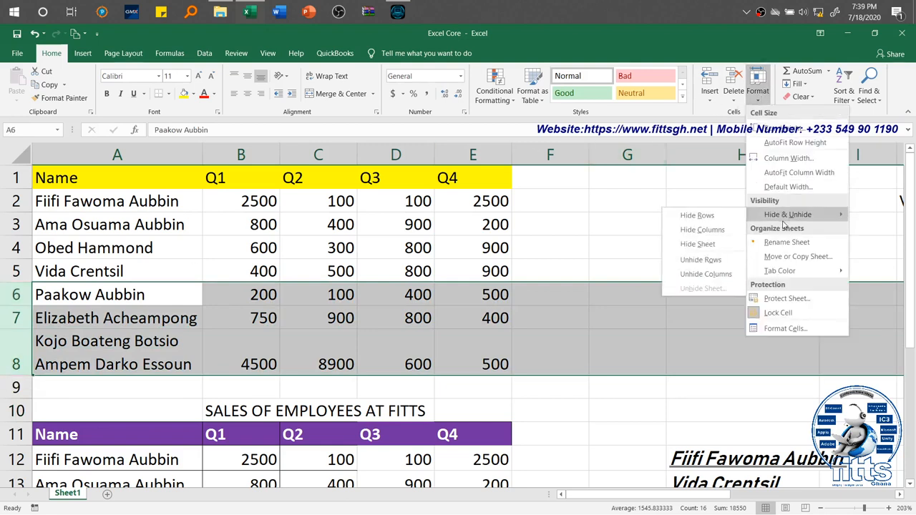
pyautogui.click(698, 215)
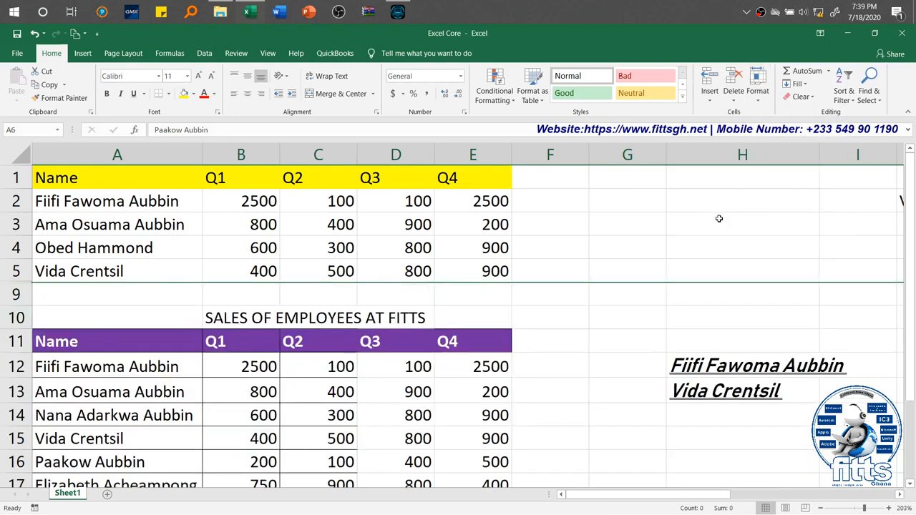
pyautogui.click(217, 301)
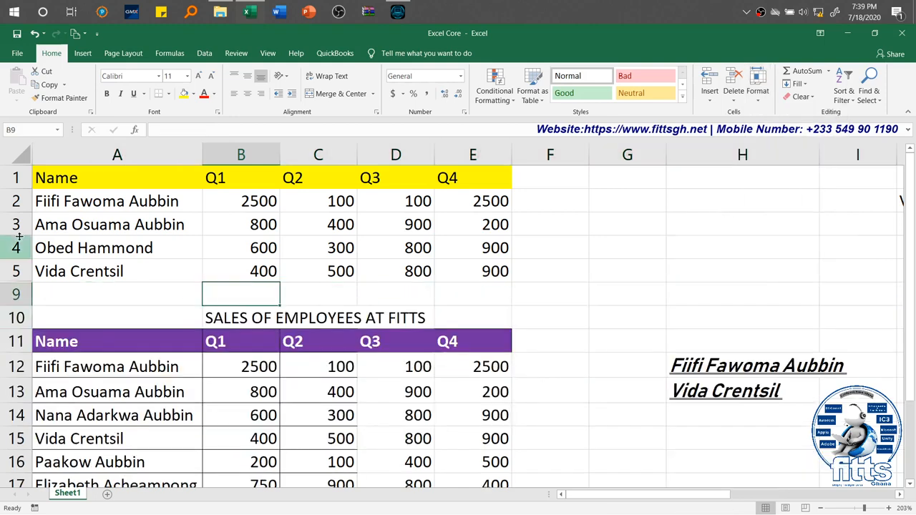
# Step: Unhide the hidden rows 6 to 8 by selecting rows 4 to 11 around them, and clear the selection
pyautogui.moveTo(15, 243); pyautogui.dragTo(4, 345)
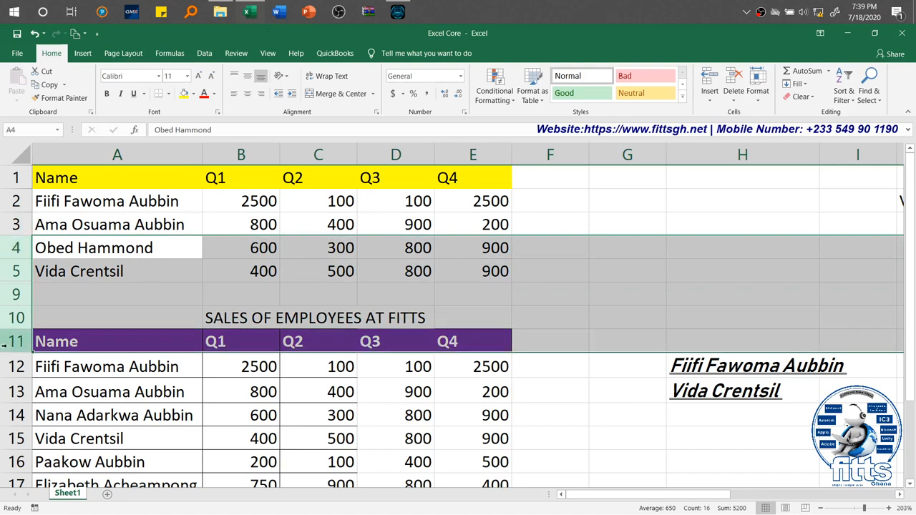
pyautogui.click(763, 104)
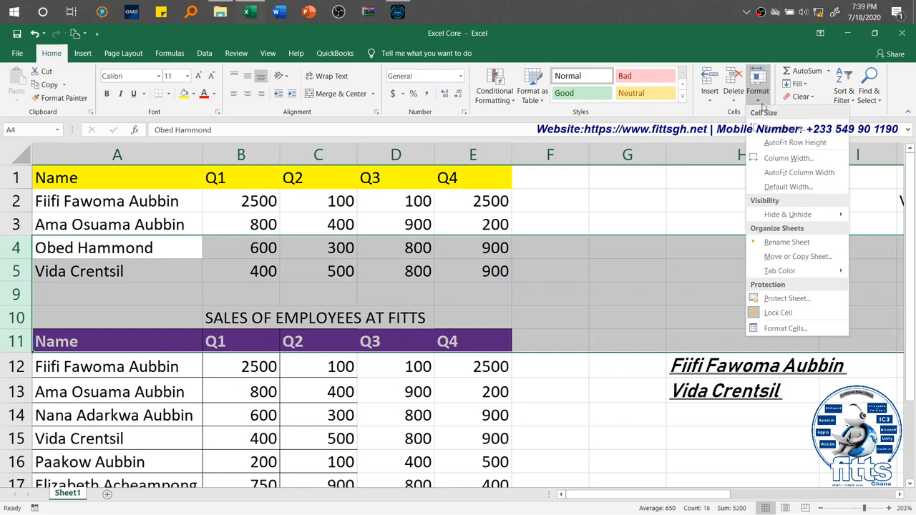
pyautogui.moveTo(802, 217)
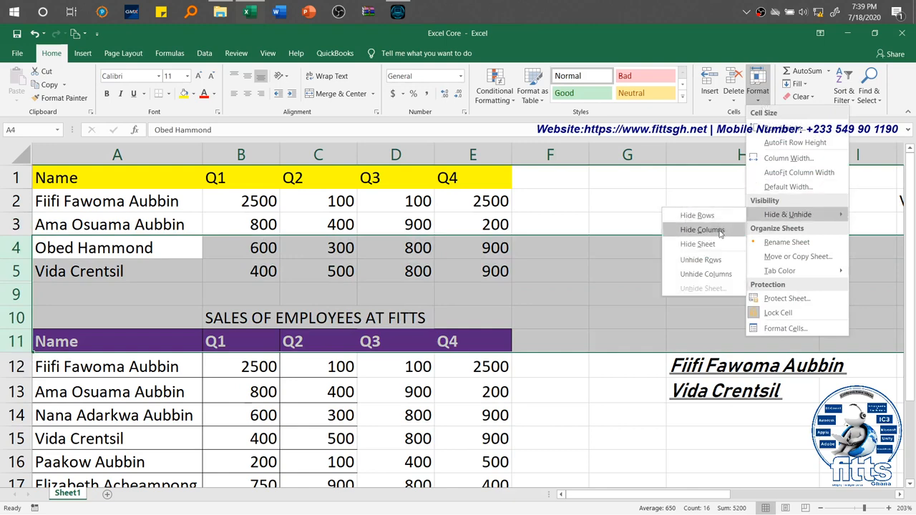
pyautogui.click(717, 260)
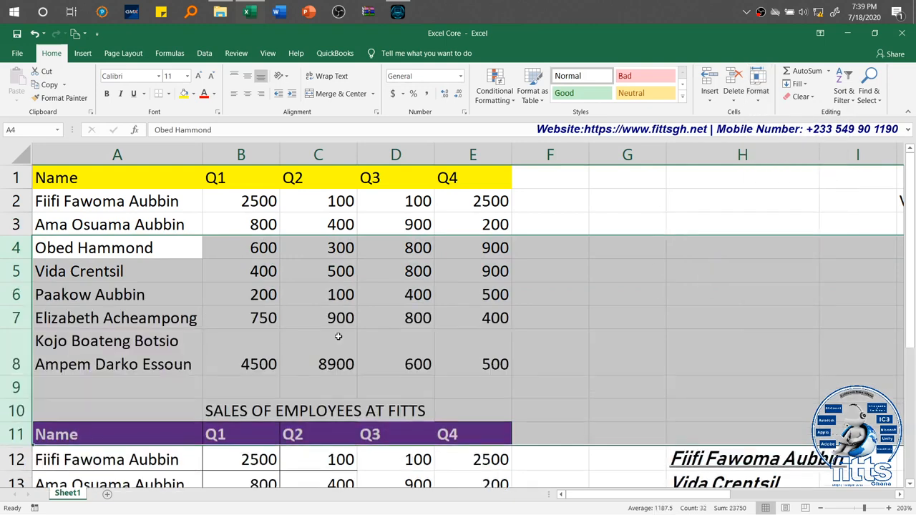
pyautogui.click(238, 379)
pyautogui.moveTo(419, 153); pyautogui.dragTo(492, 146)
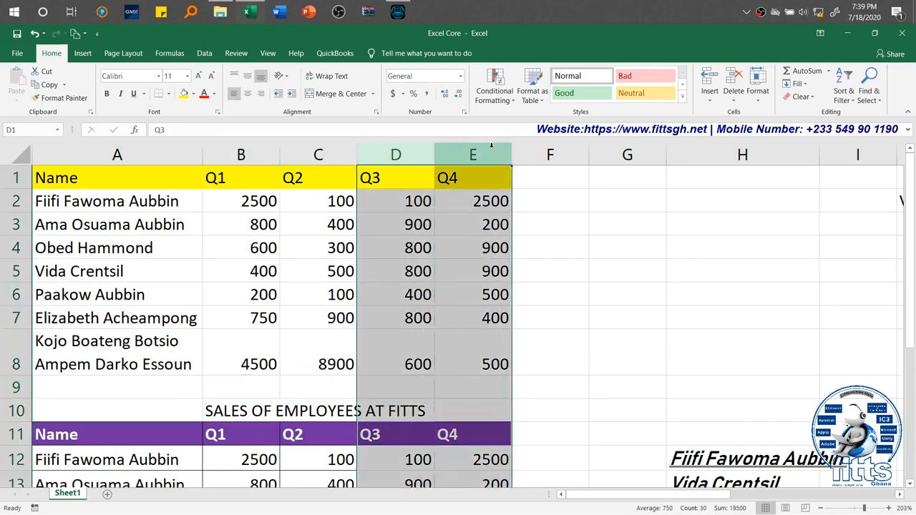
pyautogui.rightClick(492, 149)
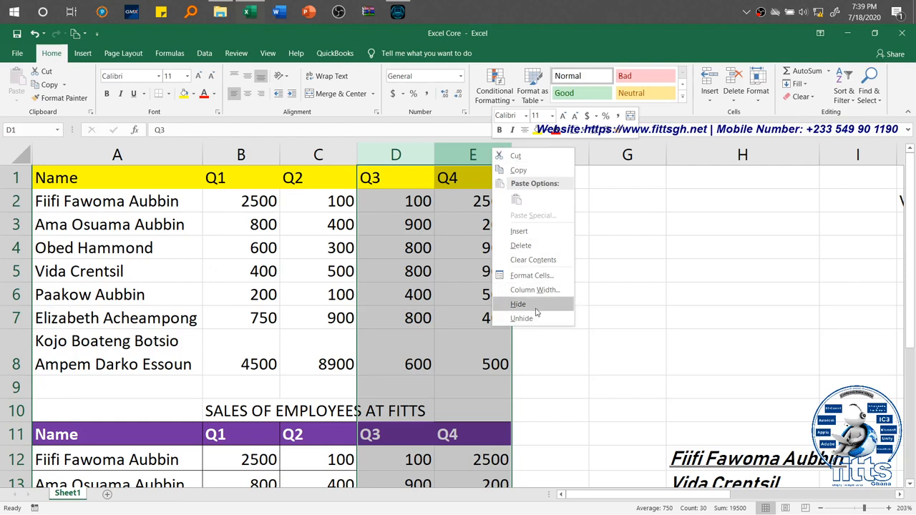
pyautogui.click(351, 320)
# Step: Apply the time number format to the Q3 value in cell D7
pyautogui.click(392, 328)
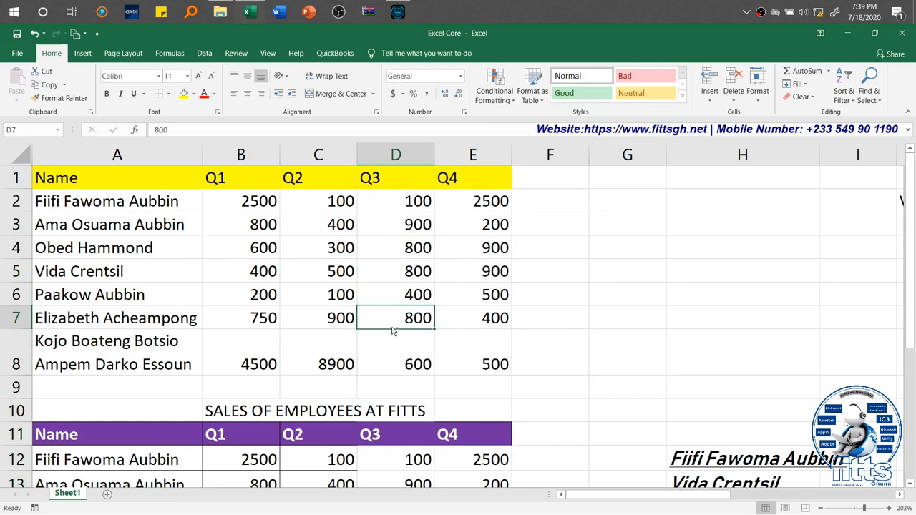
pyautogui.hotkey('ctrl', 'shift', '2')
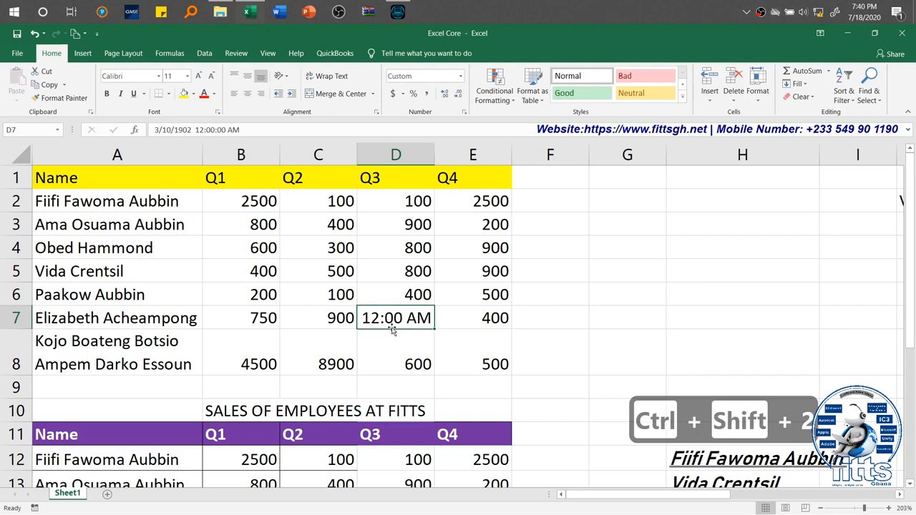
pyautogui.click(335, 318)
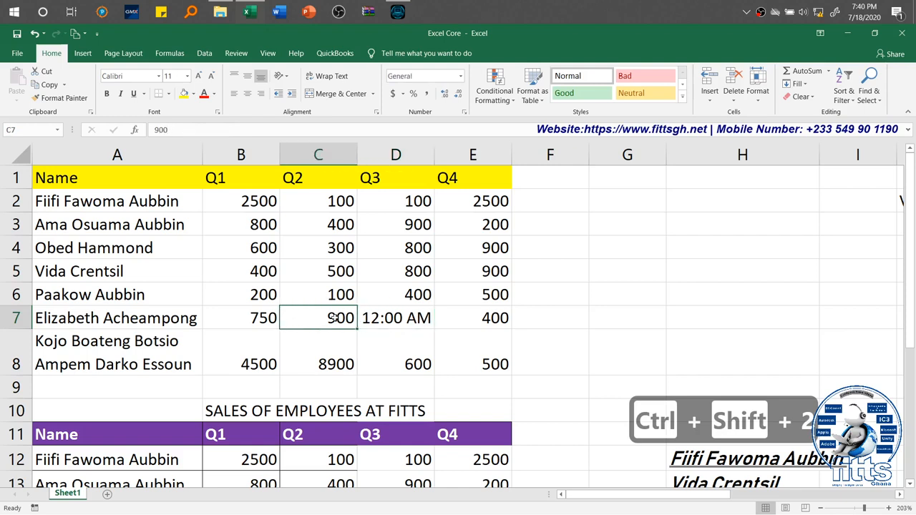
pyautogui.click(392, 318)
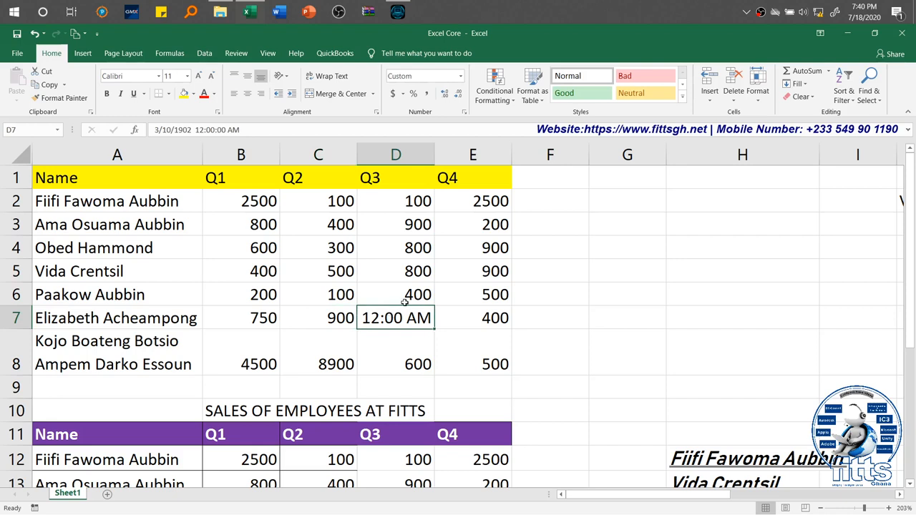
# Step: Copy the General formatting of cell D6 onto D7 with Format Painter and clear the selection
pyautogui.click(407, 299)
pyautogui.click(68, 101)
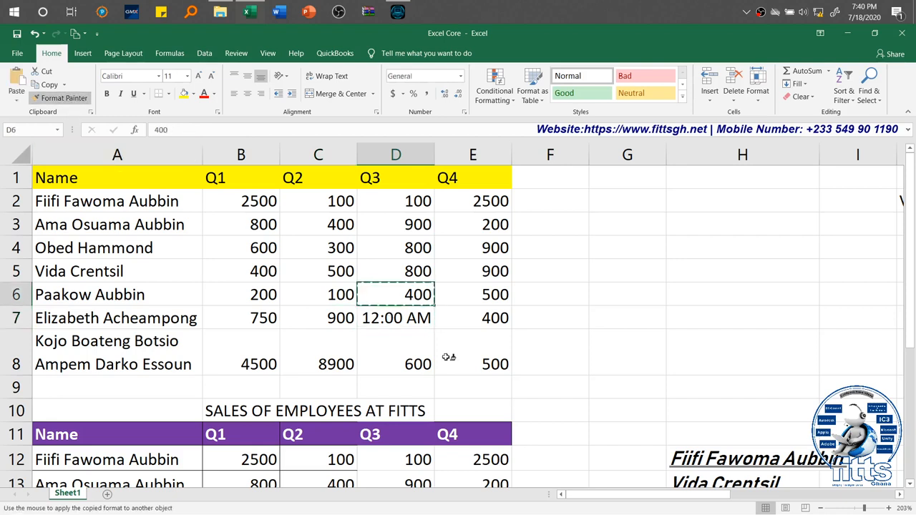
pyautogui.click(410, 319)
pyautogui.click(522, 317)
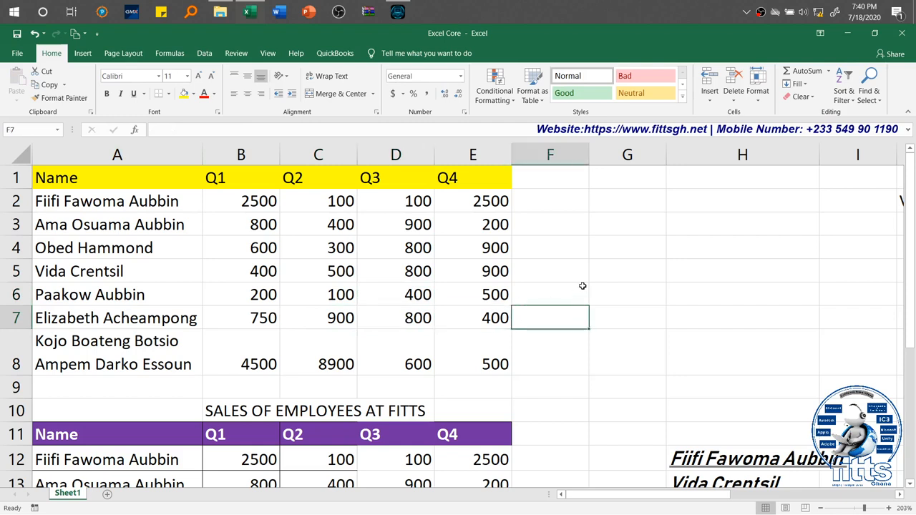
# Step: Rename the worksheet Sheet1 as FITTS
pyautogui.click(760, 98)
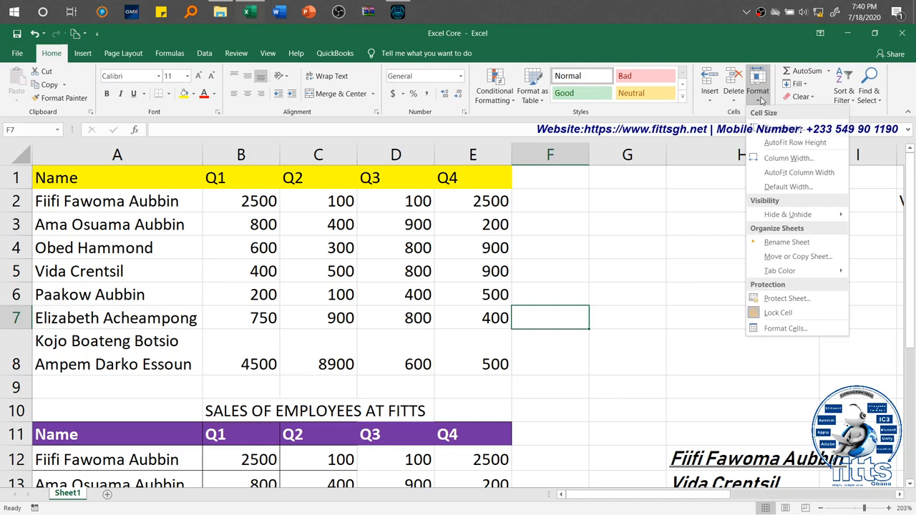
pyautogui.click(801, 244)
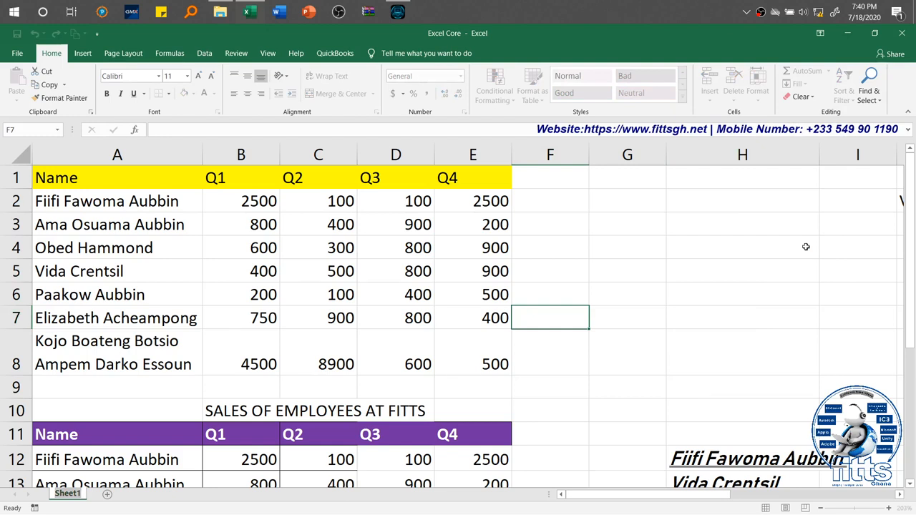
pyautogui.write('FITTS')
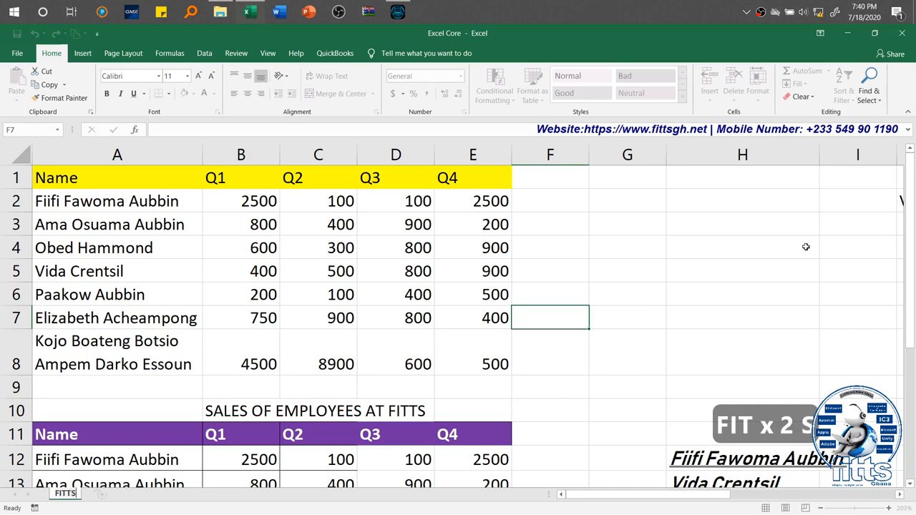
pyautogui.click(581, 360)
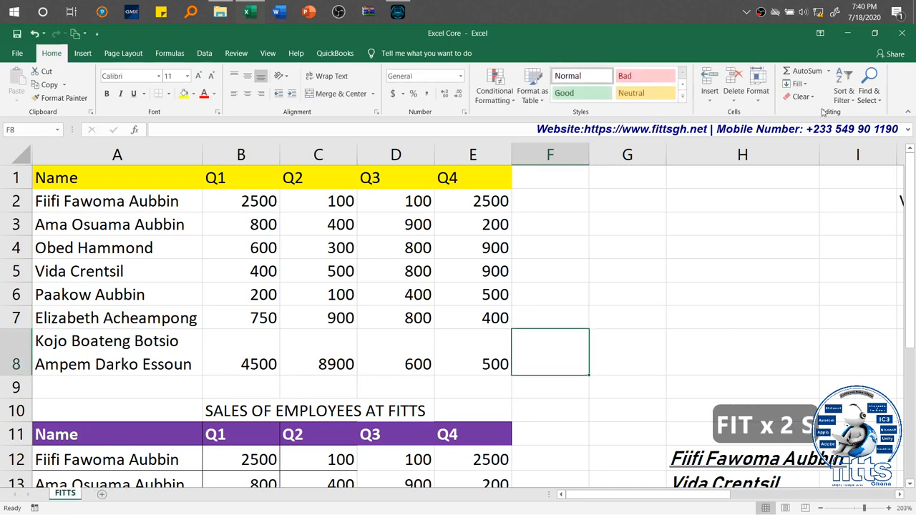
# Step: Create a copy of the FITTS sheet in the same workbook, placed at the end
pyautogui.rightClick(69, 499)
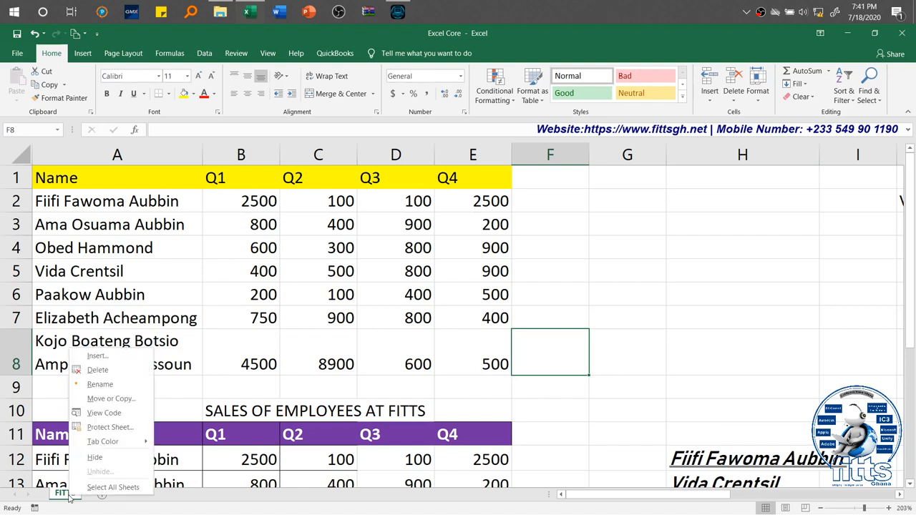
pyautogui.click(109, 400)
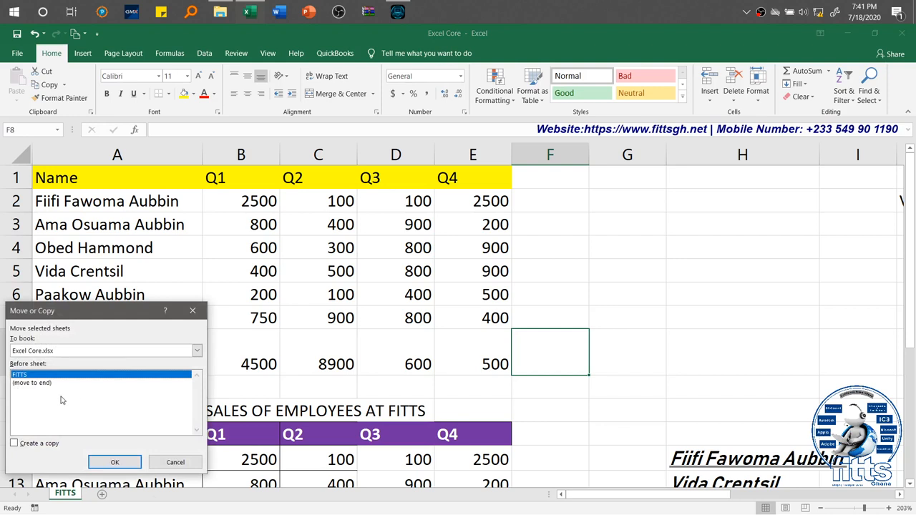
pyautogui.click(15, 444)
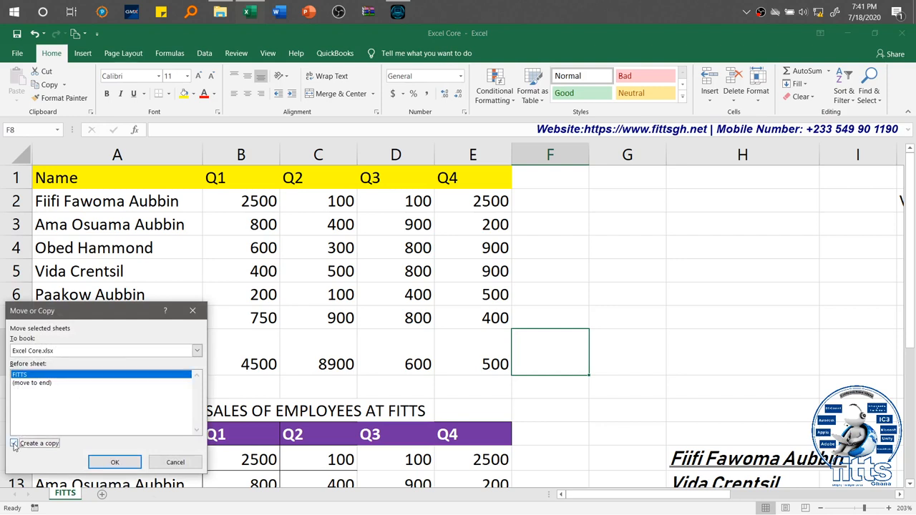
pyautogui.click(41, 383)
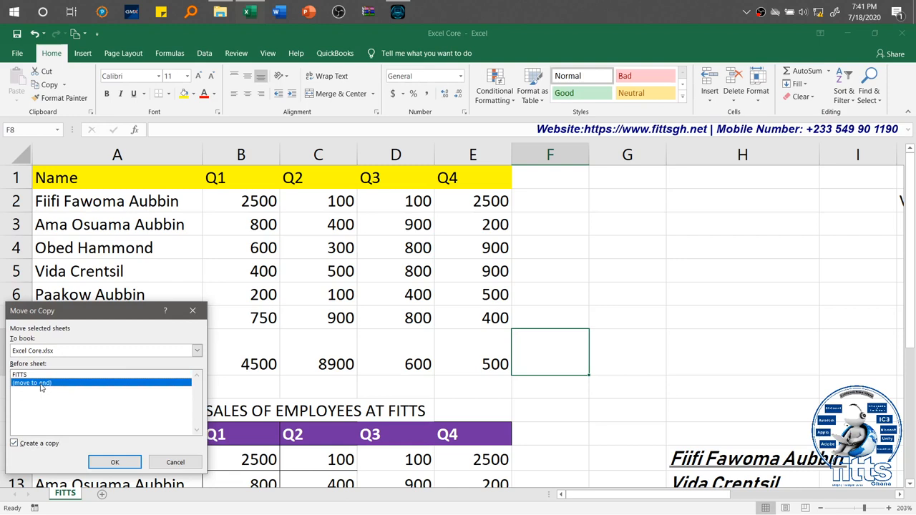
pyautogui.click(111, 462)
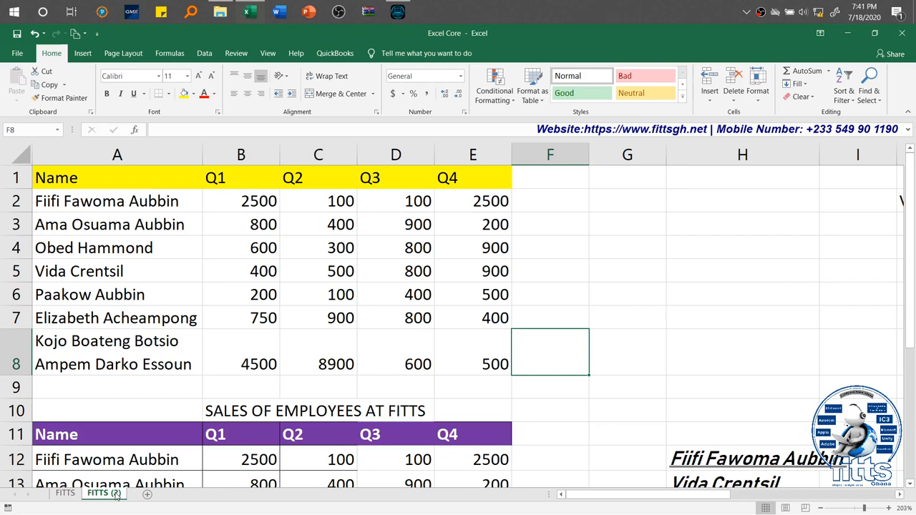
# Step: Rename the copied sheet FITTS (2) as CERTIPORT MOS
pyautogui.doubleClick(104, 494)
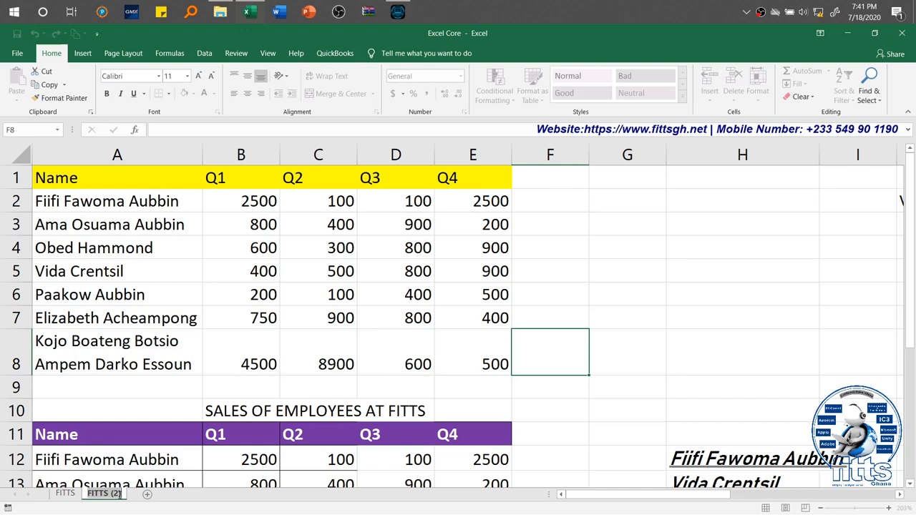
pyautogui.write('cer')
pyautogui.press('BackSpace')
pyautogui.press('BackSpace')
pyautogui.press('BackSpace')
pyautogui.press('capslock')
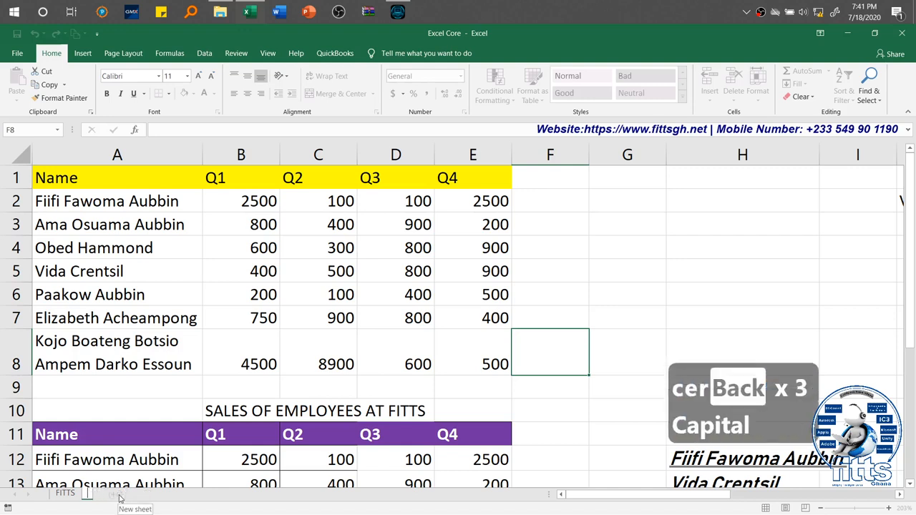
pyautogui.write('CERTIPORT')
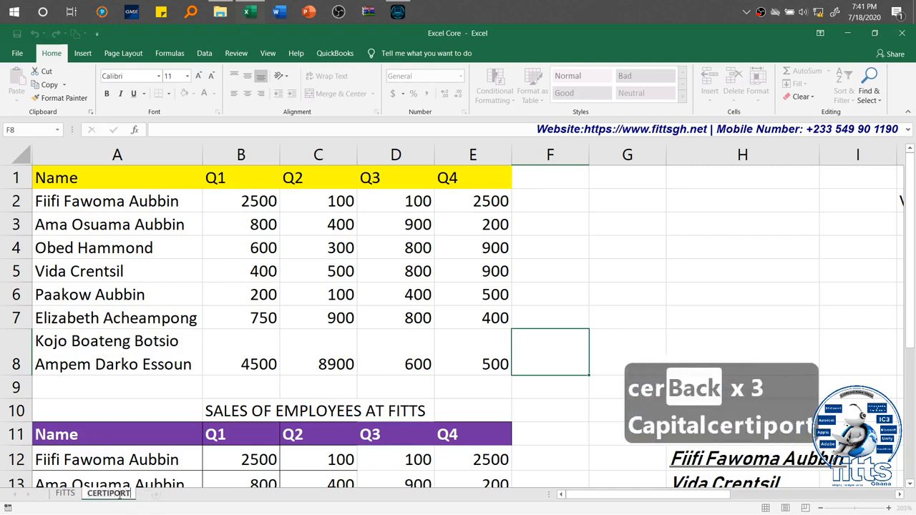
pyautogui.write(' MOS')
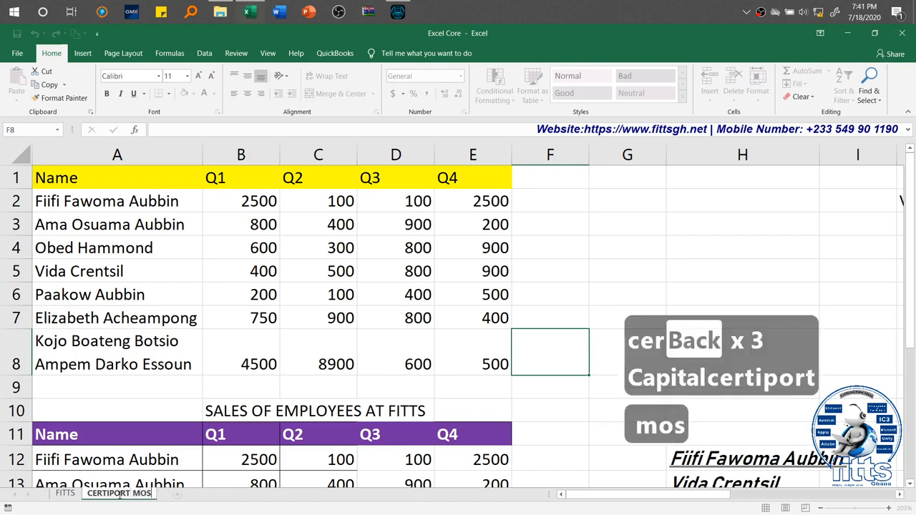
pyautogui.click(172, 476)
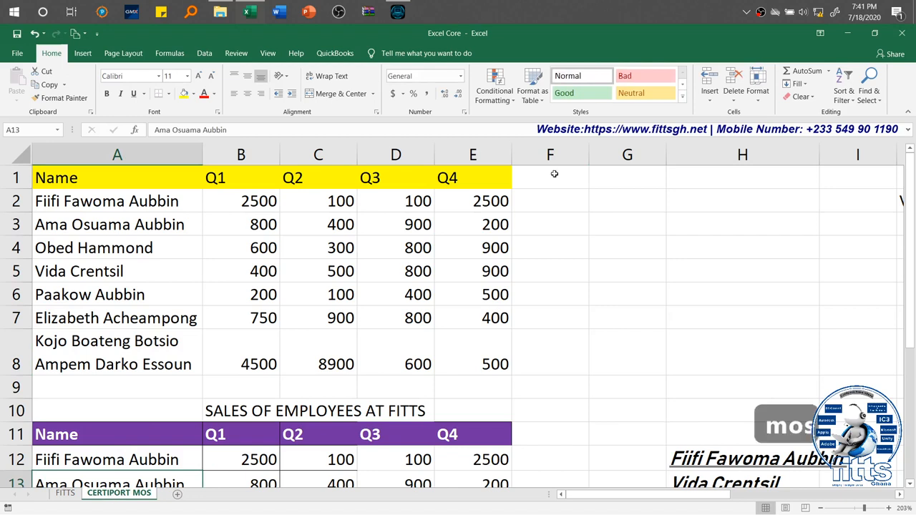
# Step: Set the tab color of the CERTIPORT MOS sheet to standard red
pyautogui.click(758, 102)
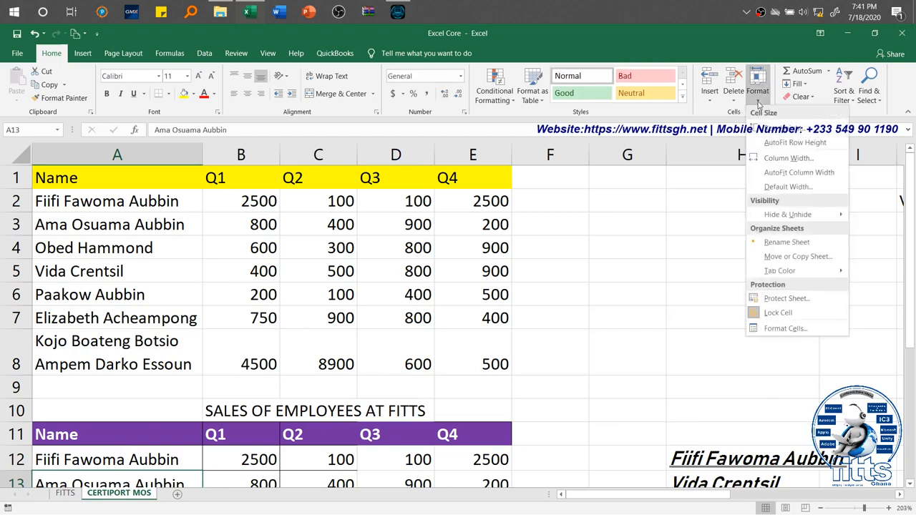
pyautogui.rightClick(111, 494)
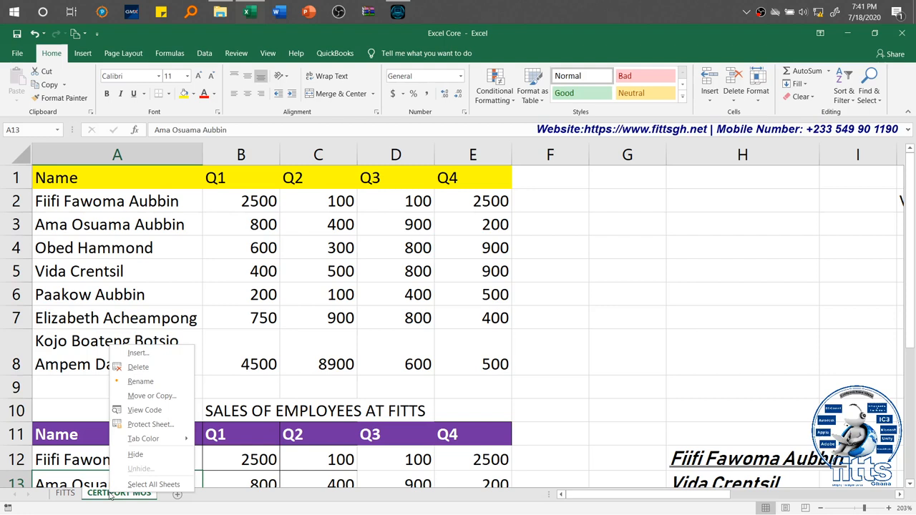
pyautogui.moveTo(169, 443)
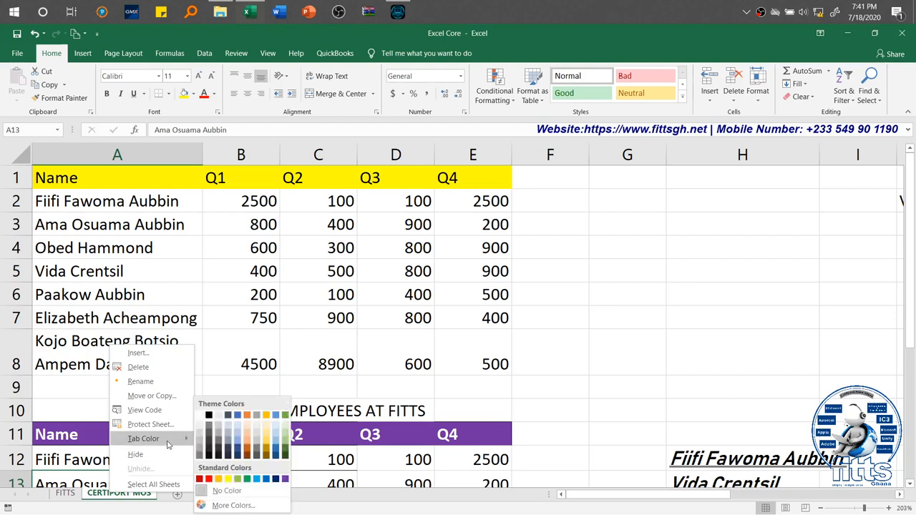
pyautogui.click(208, 479)
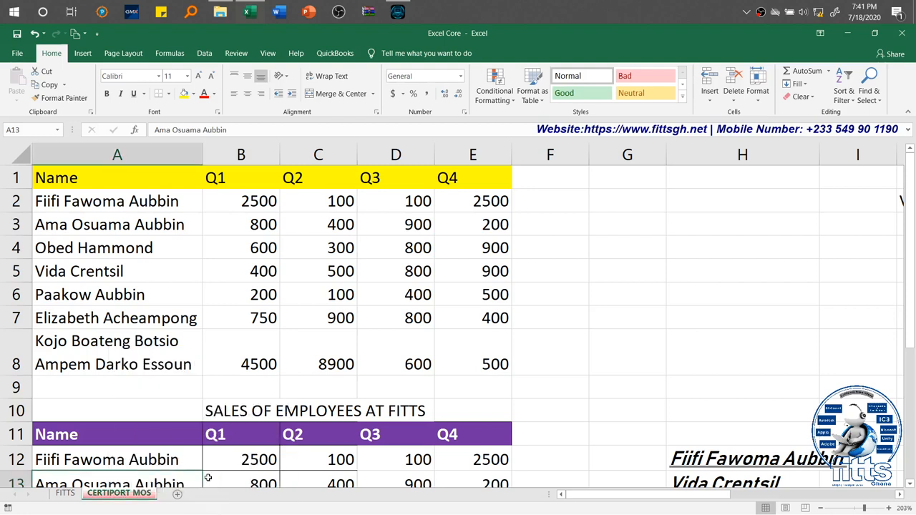
# Step: Switch to the FITTS sheet and set its tab color to standard dark blue
pyautogui.click(64, 494)
pyautogui.rightClick(64, 494)
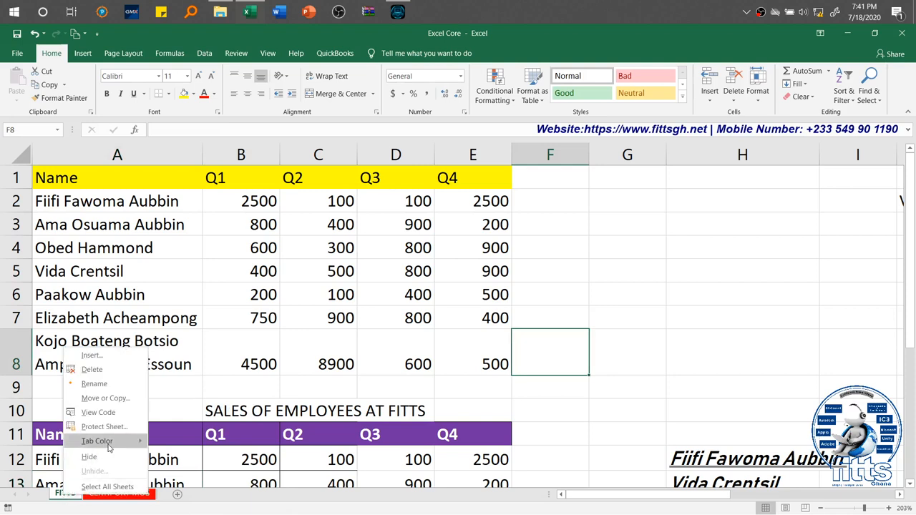
pyautogui.moveTo(109, 447)
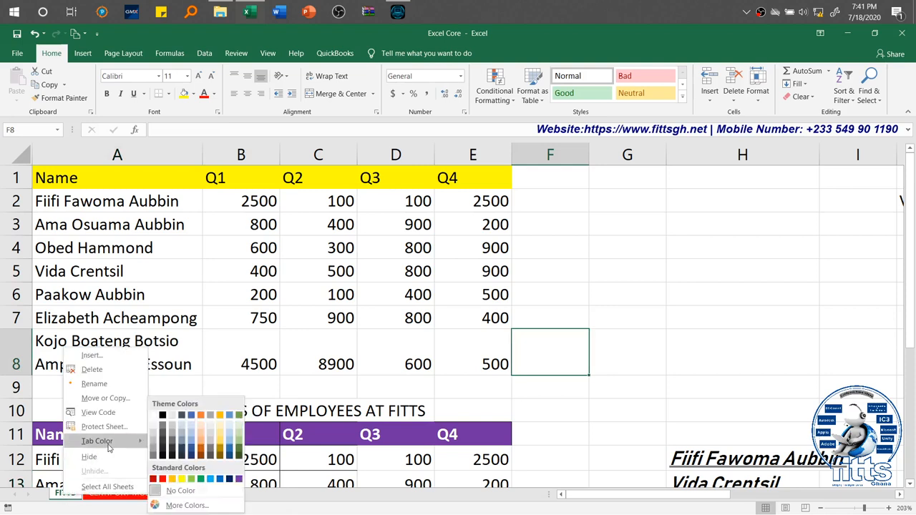
pyautogui.click(229, 479)
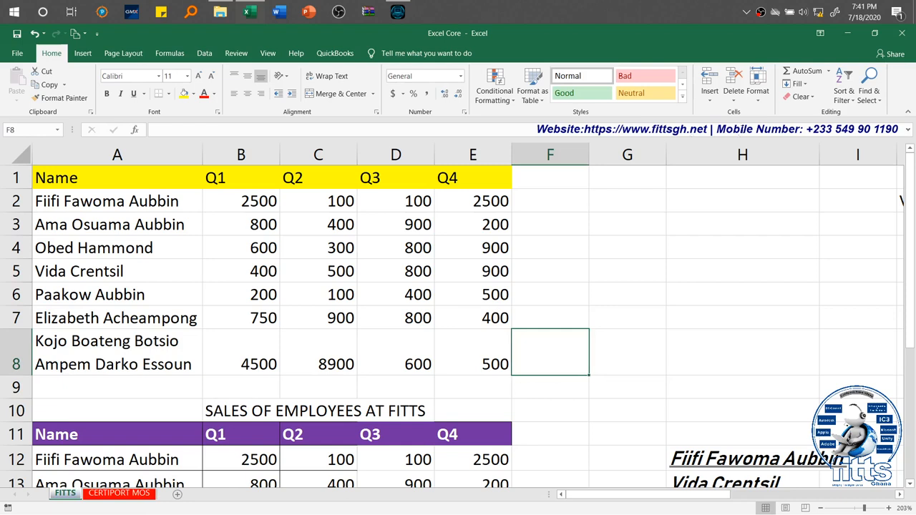
# Step: Set the height of row 5 on the FITTS sheet to 20
pyautogui.click(760, 101)
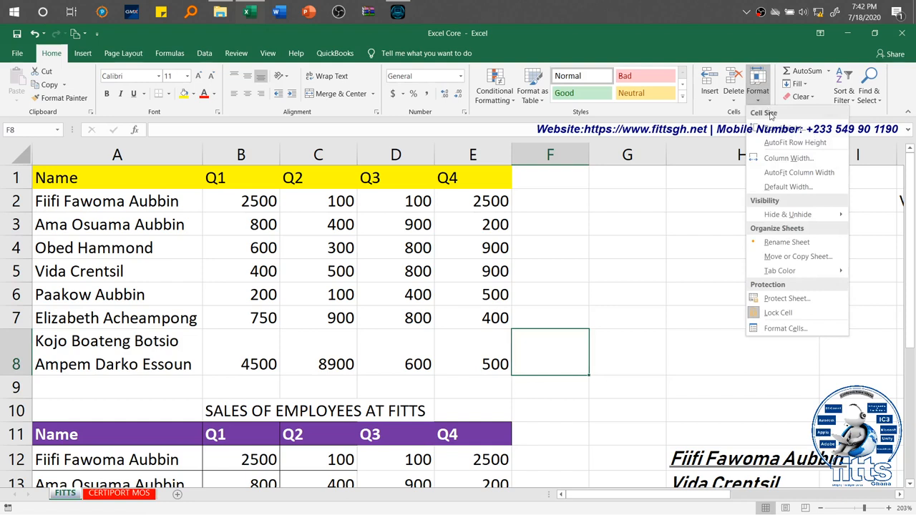
pyautogui.click(438, 269)
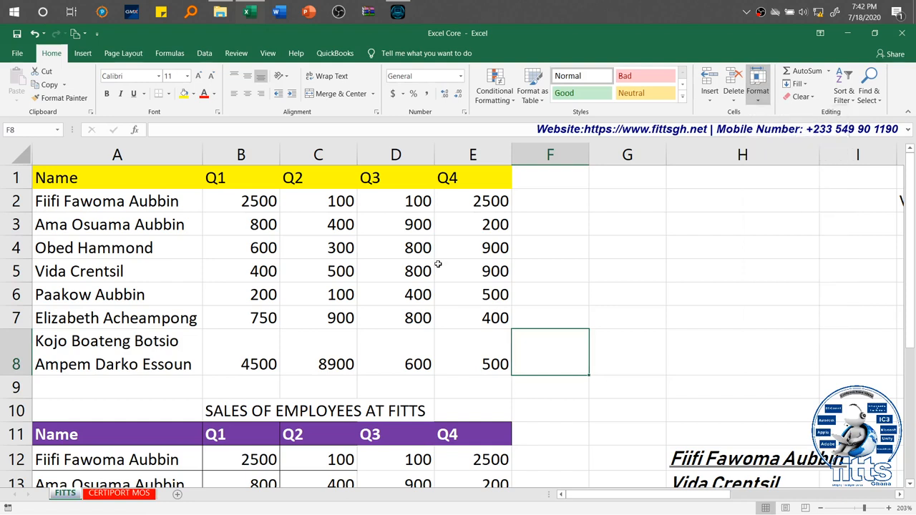
pyautogui.click(15, 272)
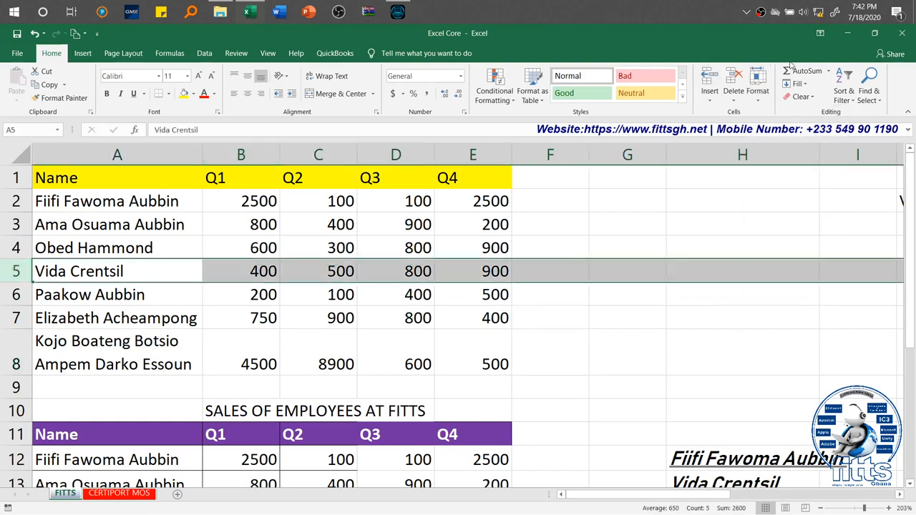
pyautogui.click(761, 96)
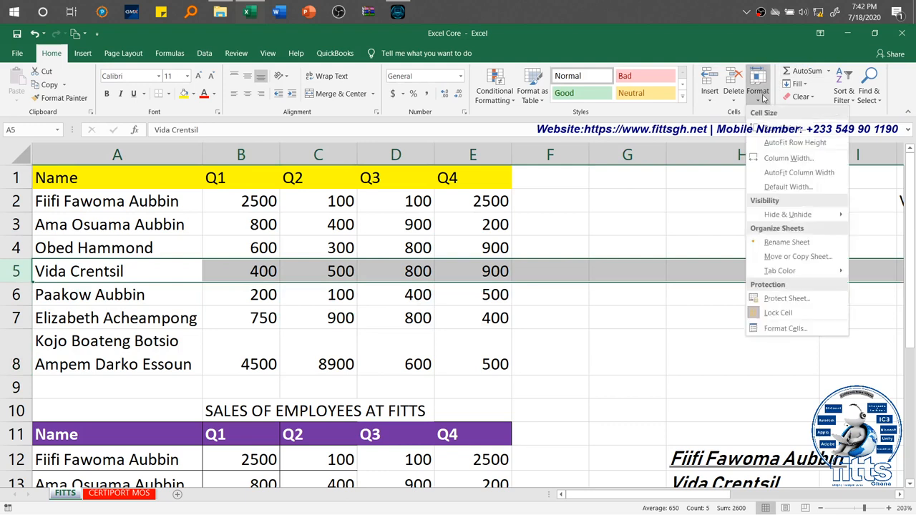
pyautogui.click(800, 129)
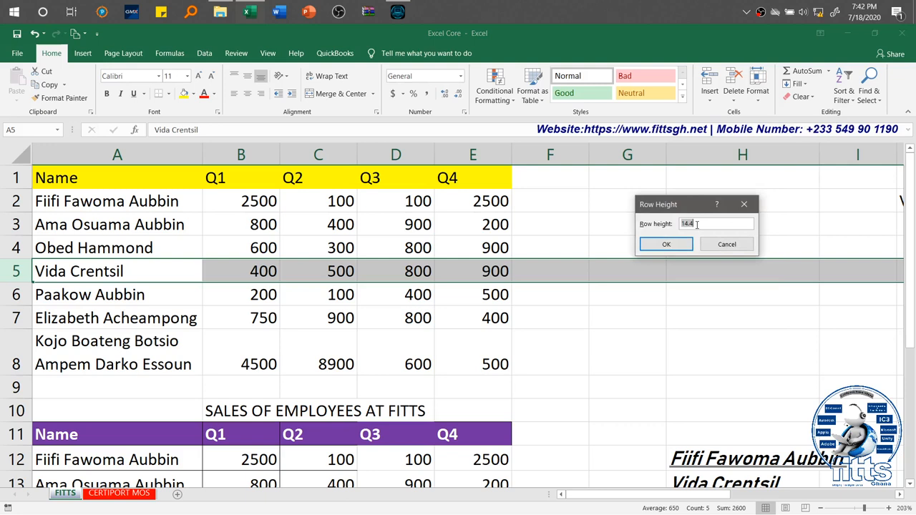
pyautogui.press('BackSpace')
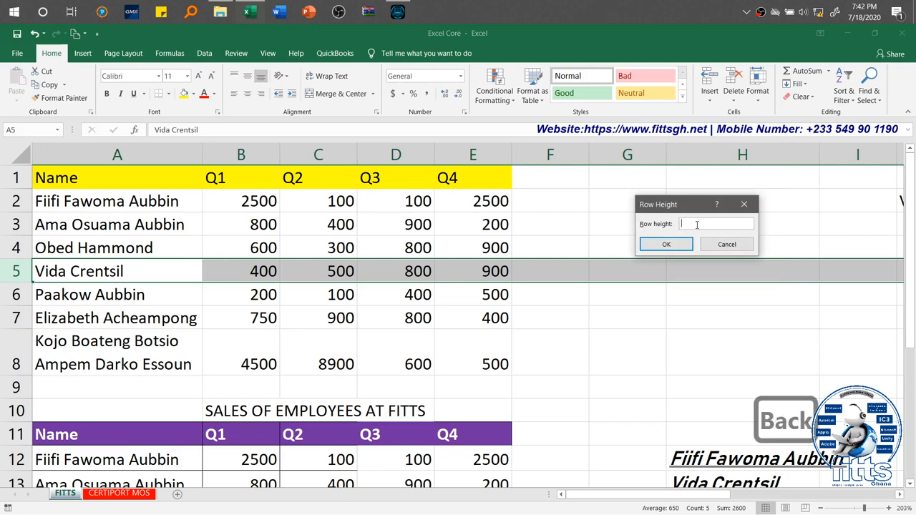
pyautogui.write('20')
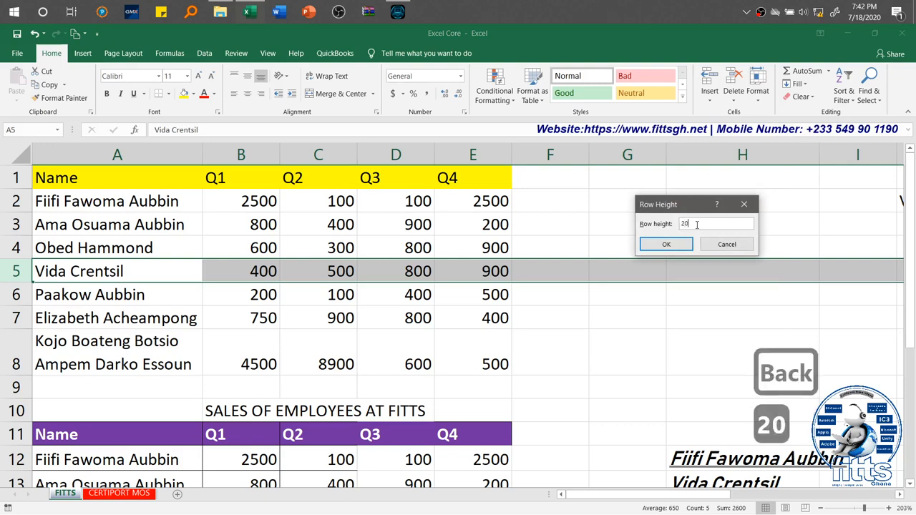
pyautogui.click(678, 244)
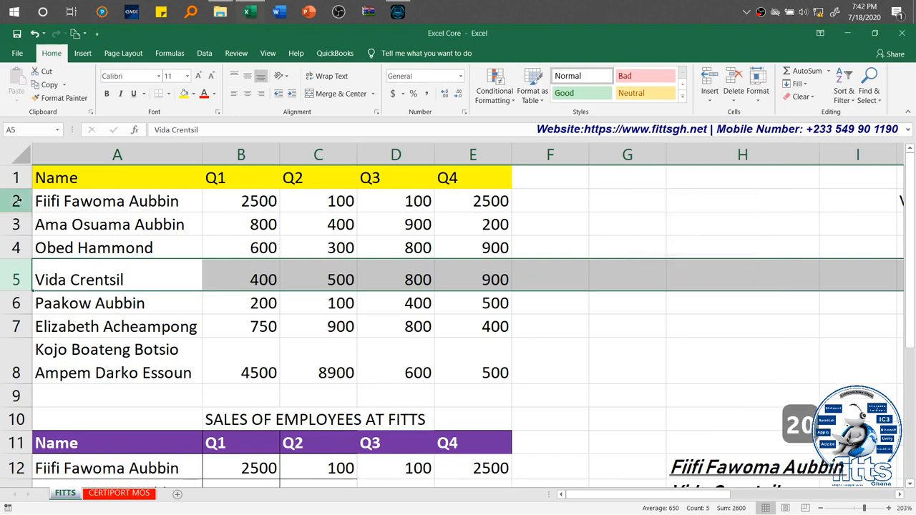
# Step: Set the height of rows 2 through 8 to 25
pyautogui.moveTo(18, 201); pyautogui.dragTo(14, 356)
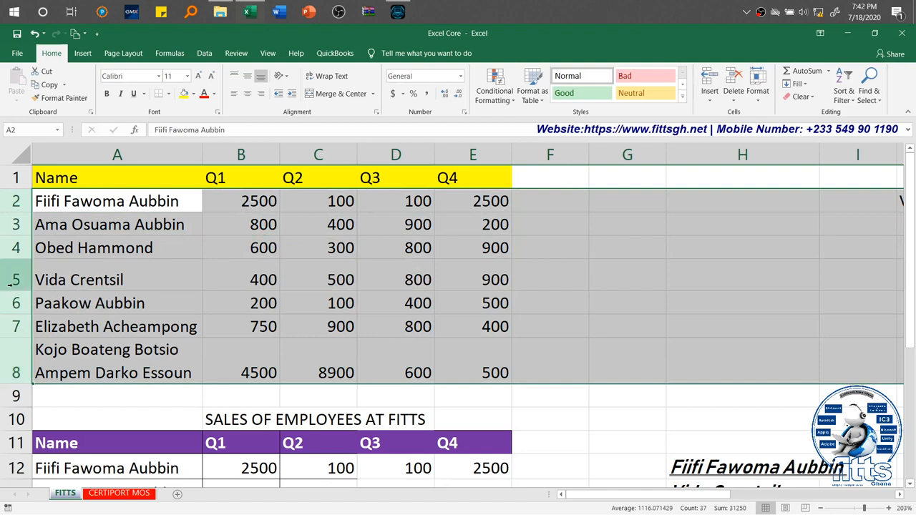
pyautogui.rightClick(16, 291)
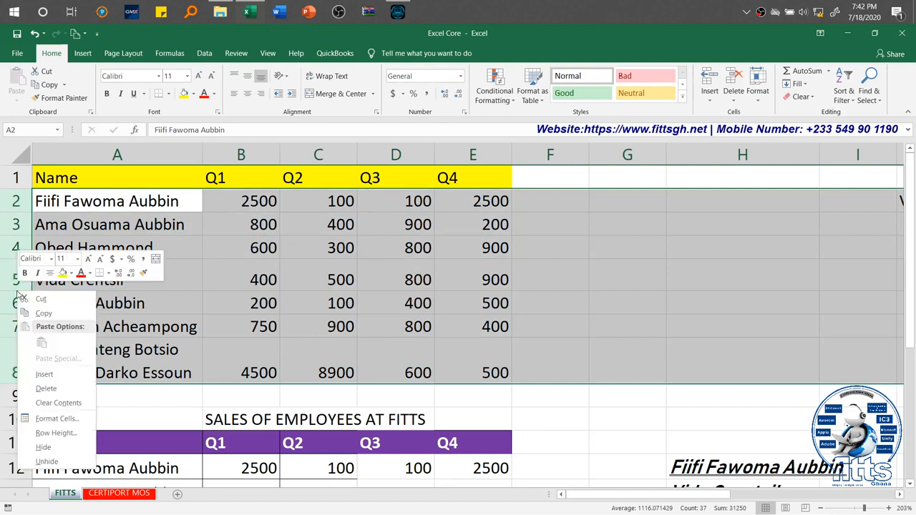
pyautogui.click(72, 439)
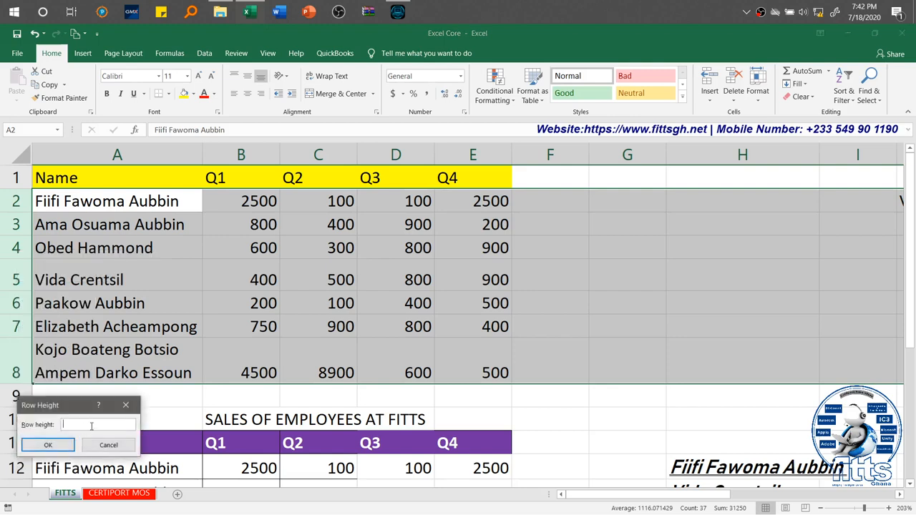
pyautogui.write('25')
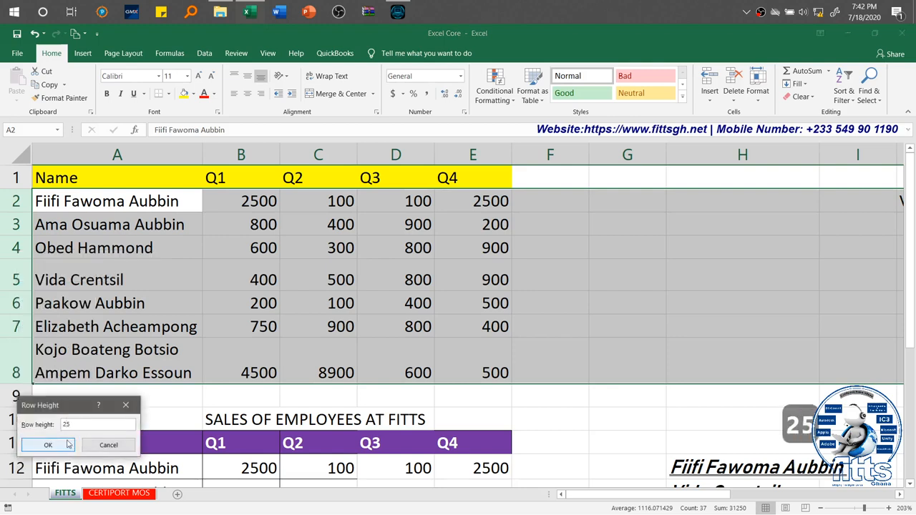
pyautogui.click(55, 446)
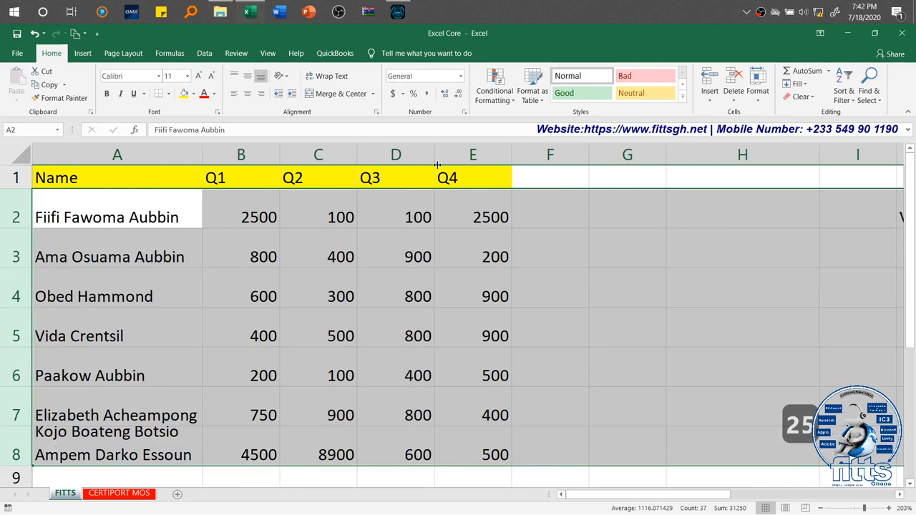
# Step: AutoFit the row height of rows 2 through 8 to their contents
pyautogui.click(758, 91)
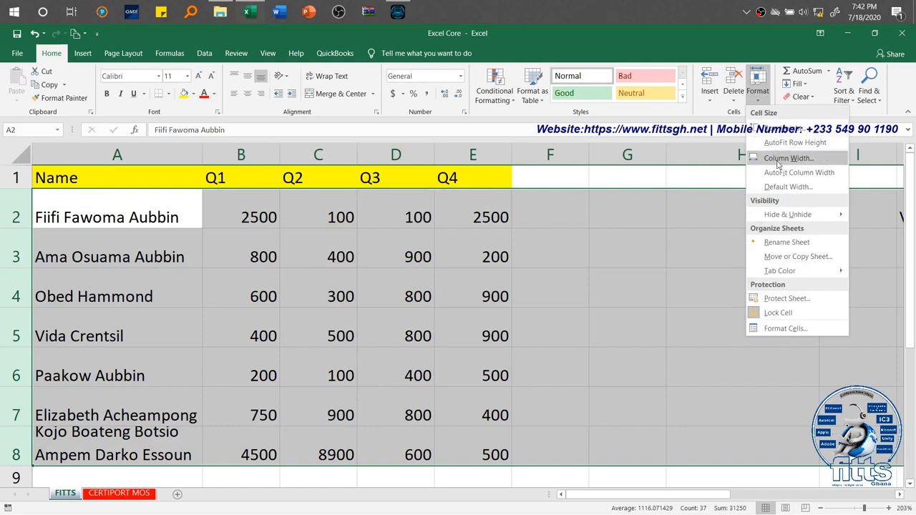
pyautogui.click(812, 146)
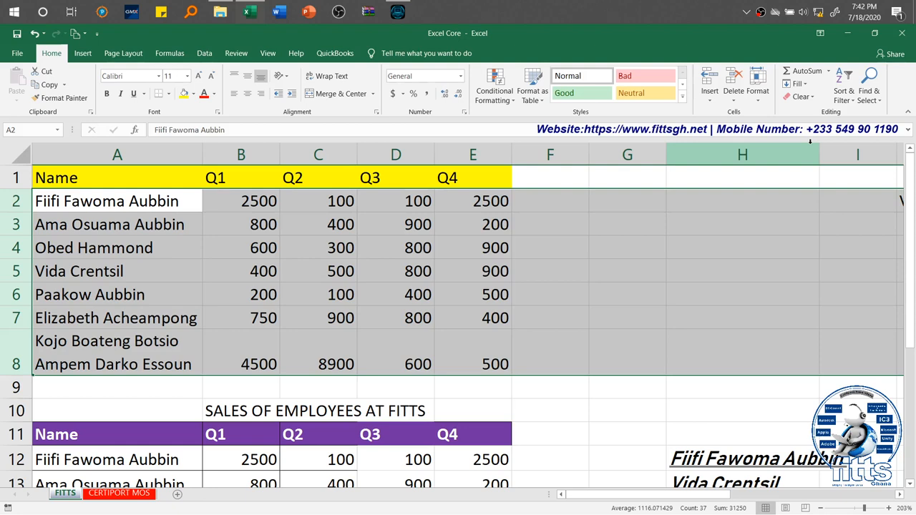